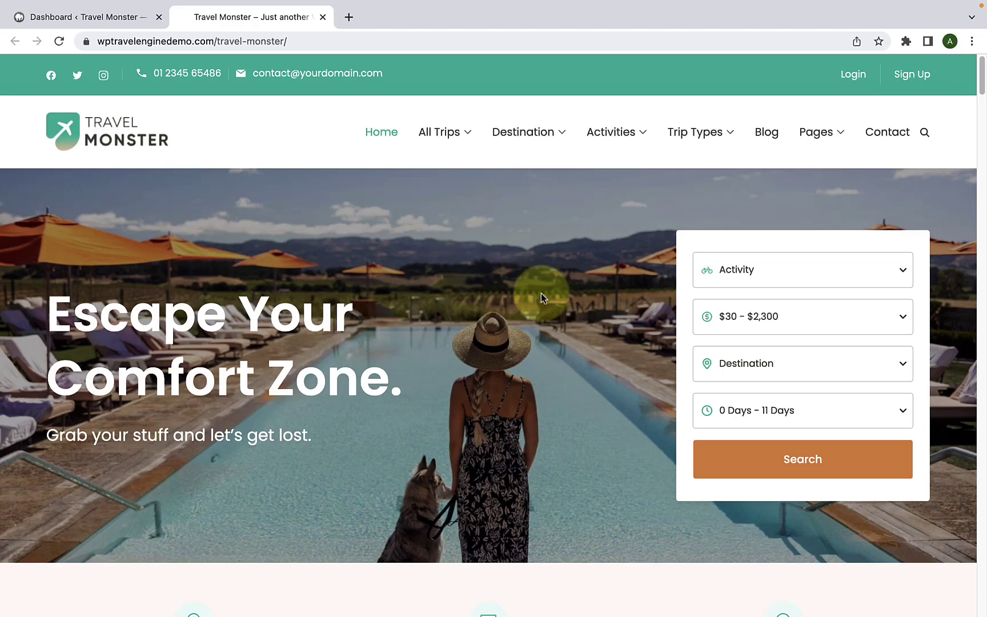
Step: Scroll through the demo homepage, return to the top, then bring up the local site's Dashboard
{"action": "scroll", "coordinate": [565, 297], "scroll_direction": "down", "scroll_amount": 5}
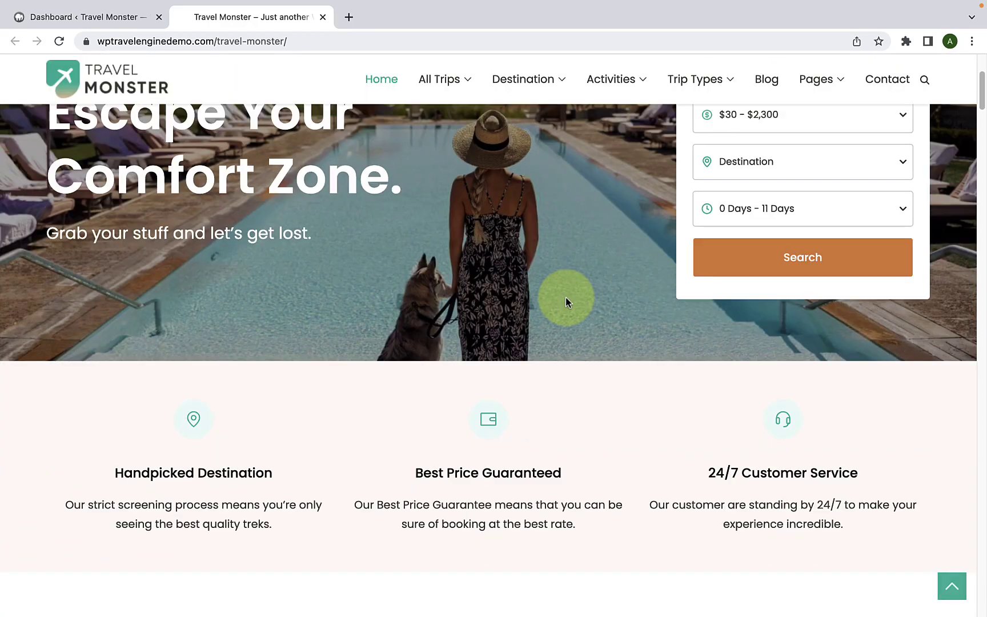
{"action": "scroll", "coordinate": [565, 302], "scroll_direction": "down", "scroll_amount": 12}
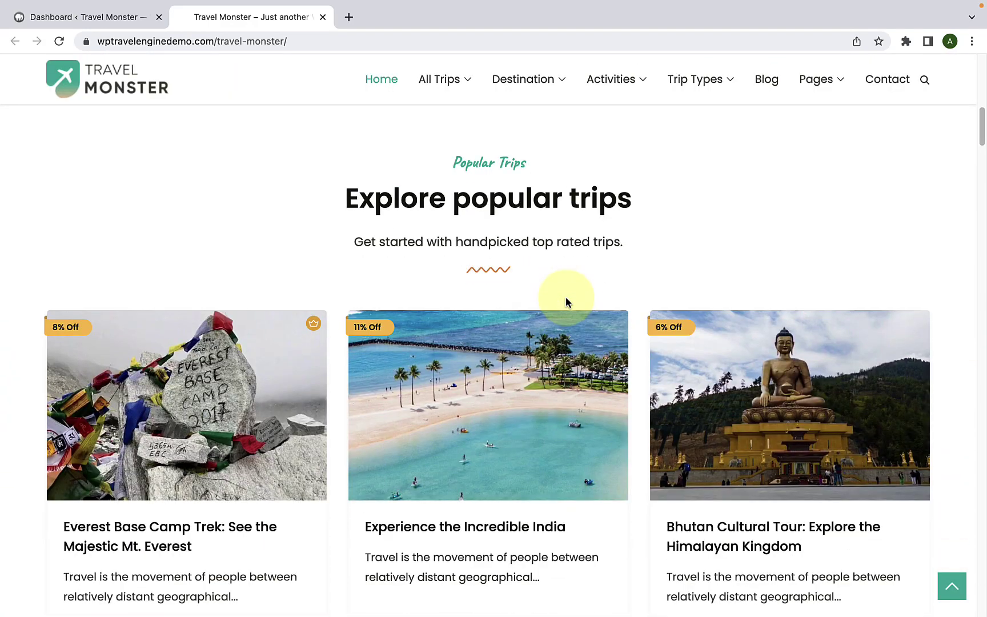
{"action": "scroll", "coordinate": [565, 302], "scroll_direction": "down", "scroll_amount": 14}
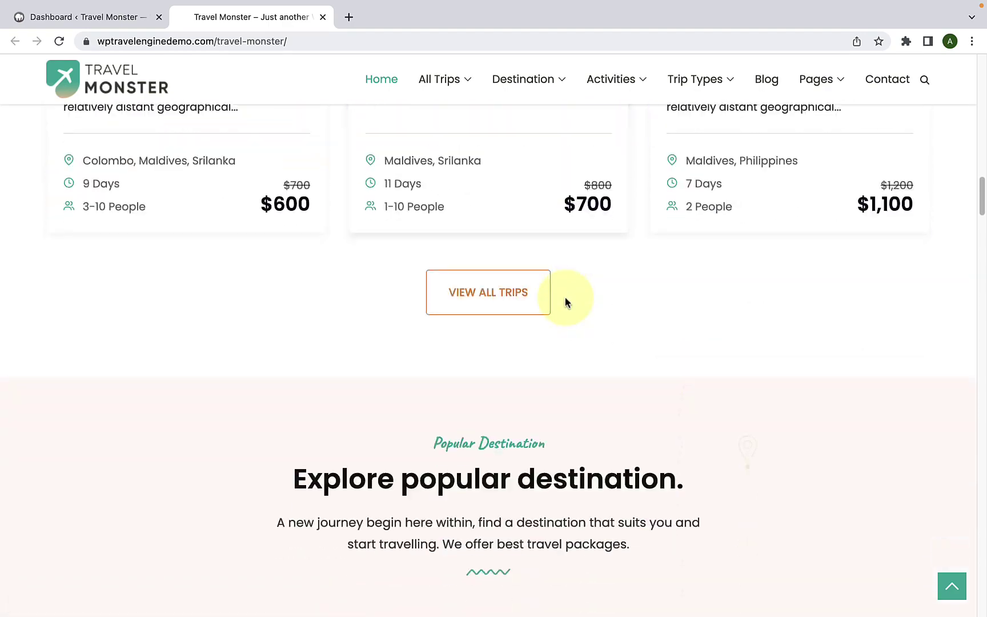
{"action": "scroll", "coordinate": [566, 298], "scroll_direction": "down", "scroll_amount": 10}
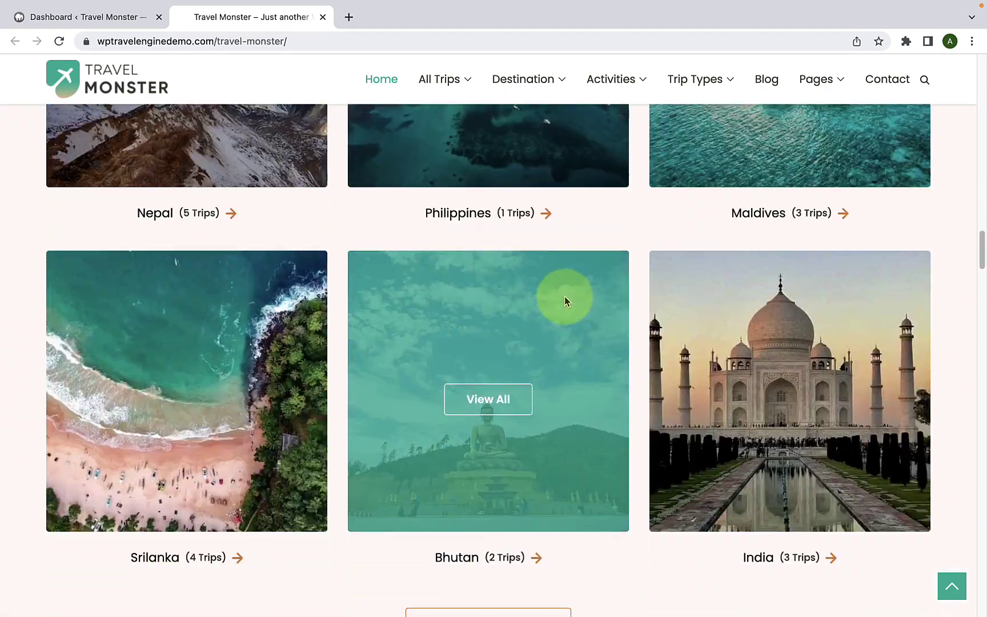
{"action": "scroll", "coordinate": [564, 298], "scroll_direction": "down", "scroll_amount": 14}
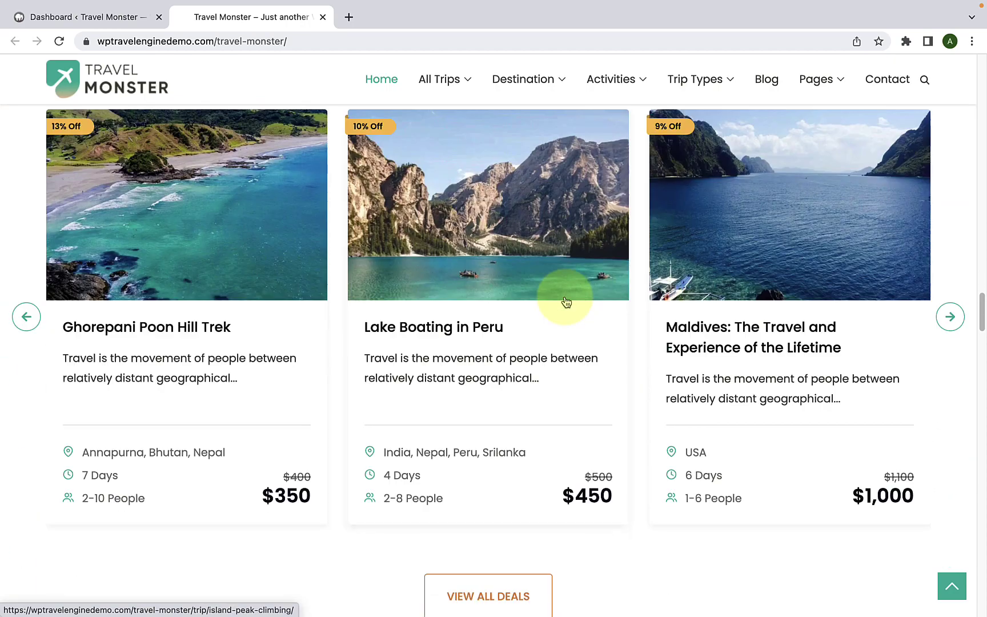
{"action": "scroll", "coordinate": [564, 298], "scroll_direction": "down", "scroll_amount": 16}
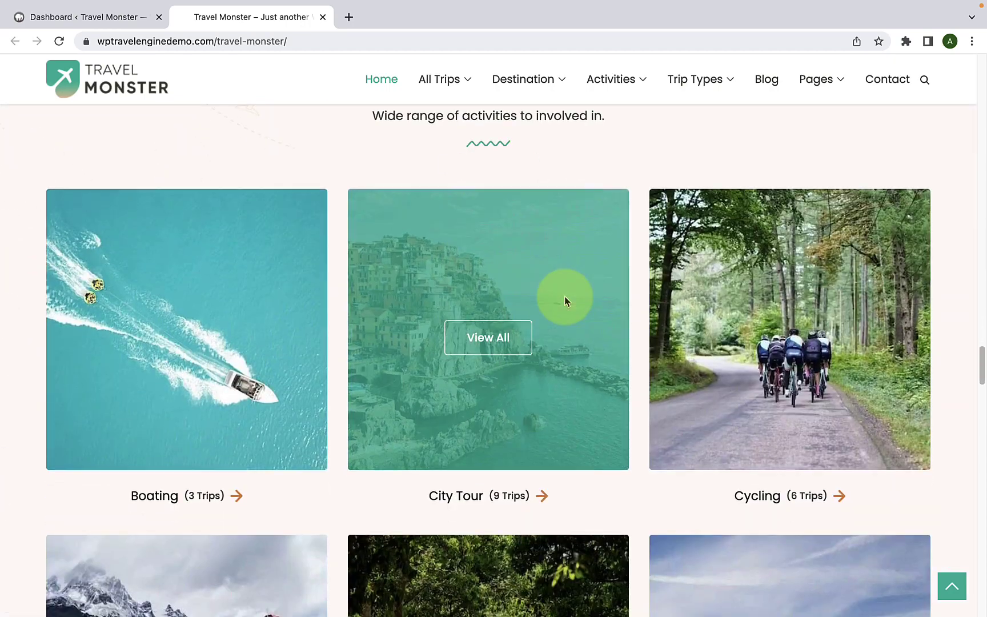
{"action": "scroll", "coordinate": [564, 298], "scroll_direction": "down", "scroll_amount": 13}
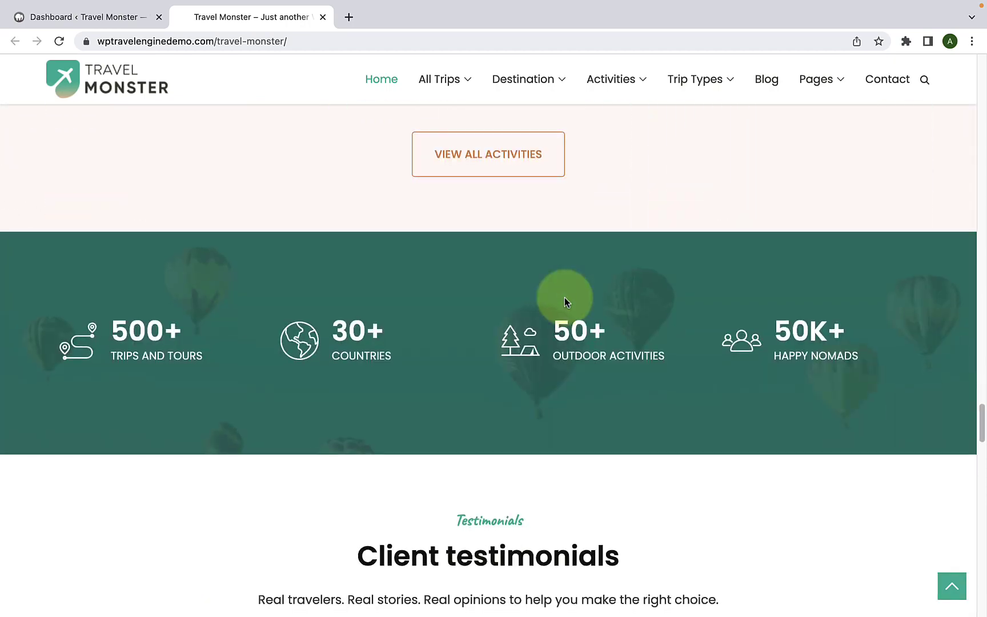
{"action": "scroll", "coordinate": [564, 302], "scroll_direction": "down", "scroll_amount": 17}
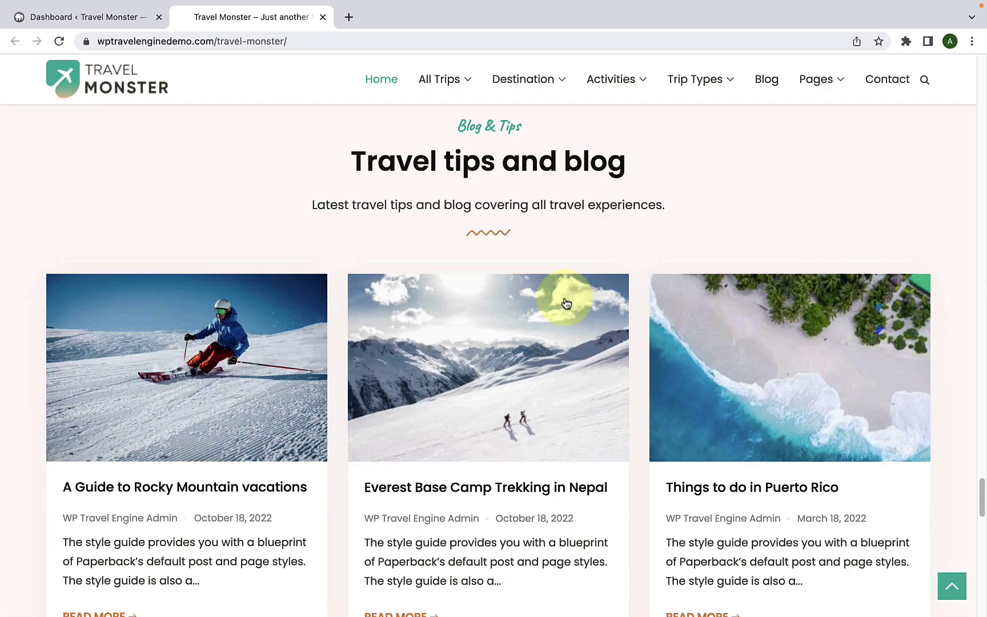
{"action": "scroll", "coordinate": [564, 301], "scroll_direction": "down", "scroll_amount": 17}
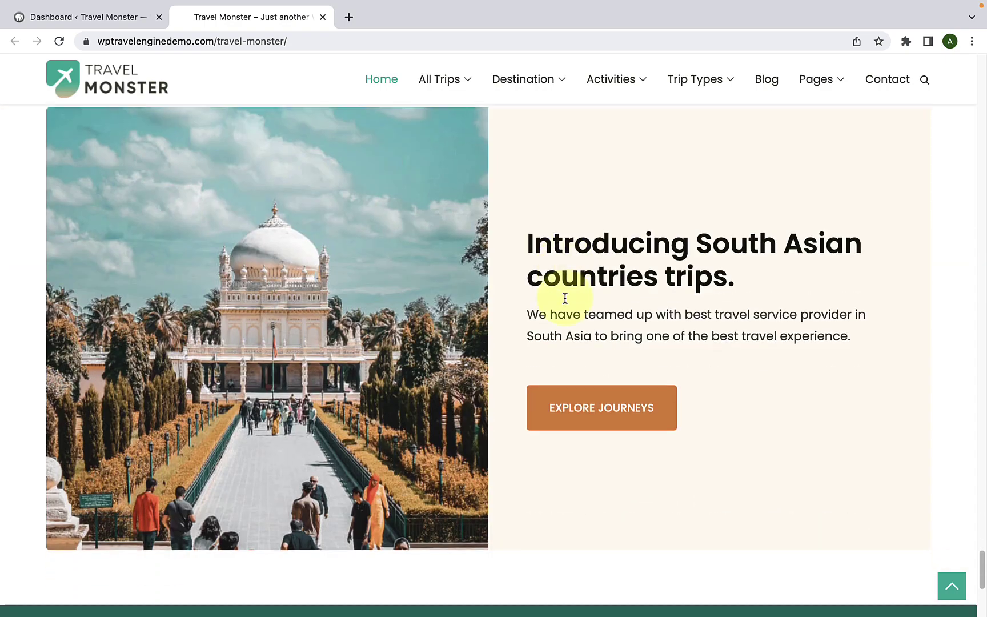
{"action": "scroll", "coordinate": [564, 297], "scroll_direction": "down", "scroll_amount": 3}
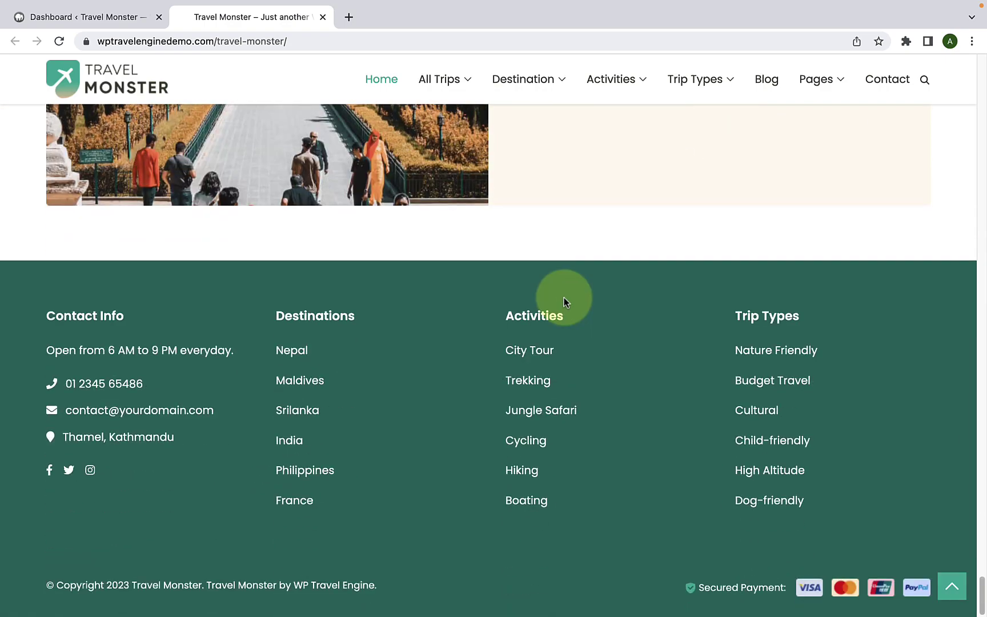
{"action": "left_click", "coordinate": [943, 584]}
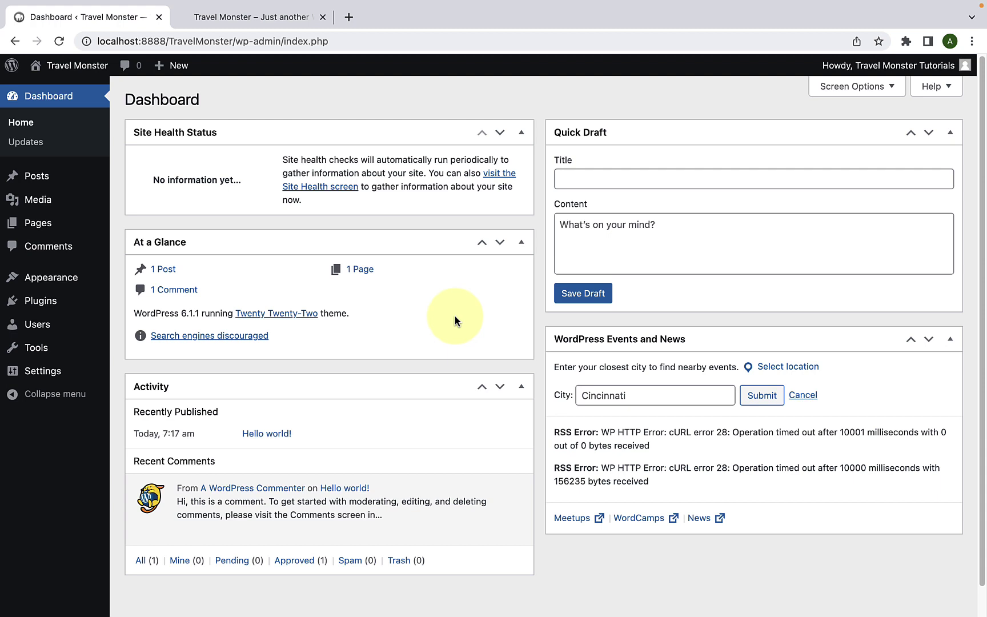
{"action": "mouse_move", "coordinate": [86, 281]}
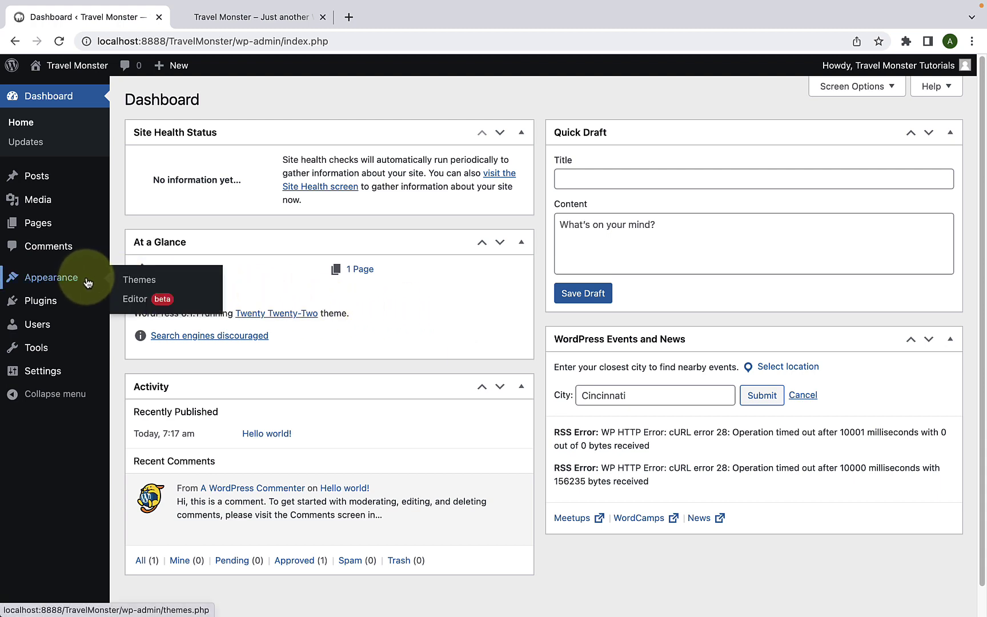
Step: Upload travel-monster_1.0.0.zip as a new theme and install it
{"action": "left_click", "coordinate": [159, 282]}
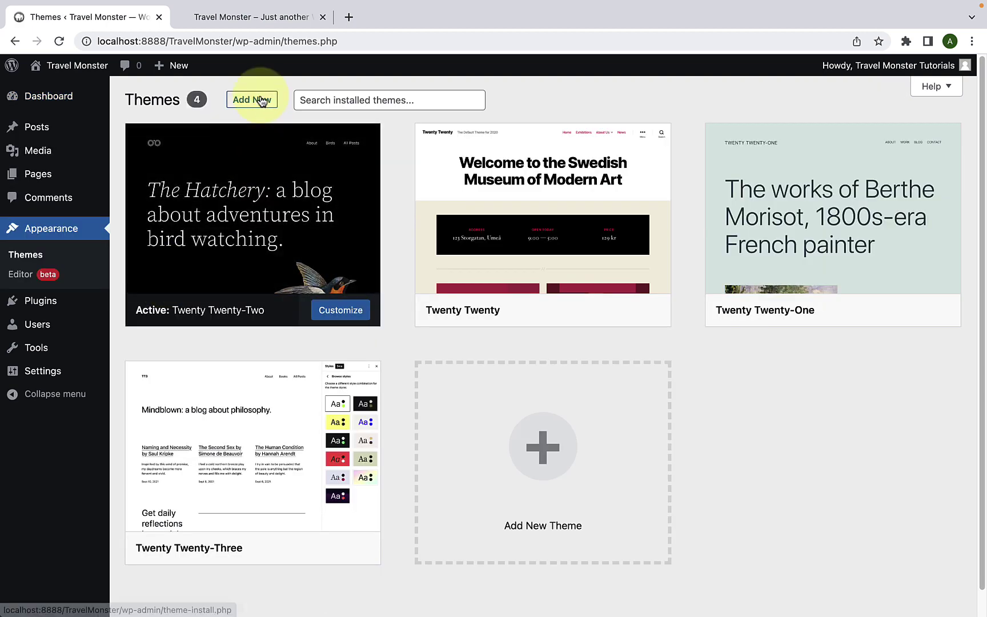
{"action": "left_click", "coordinate": [262, 101]}
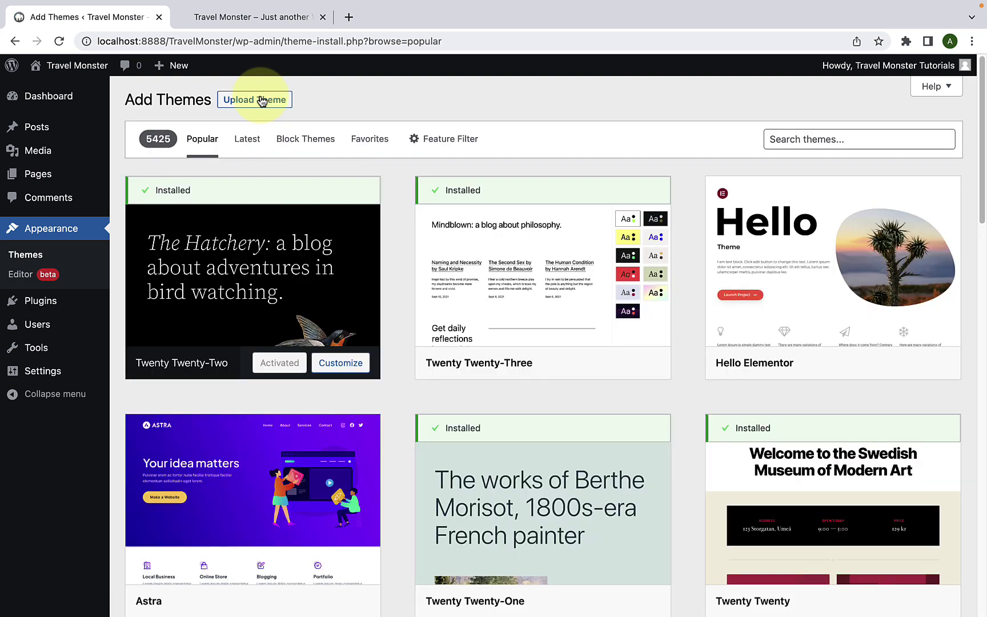
{"action": "left_click", "coordinate": [262, 101]}
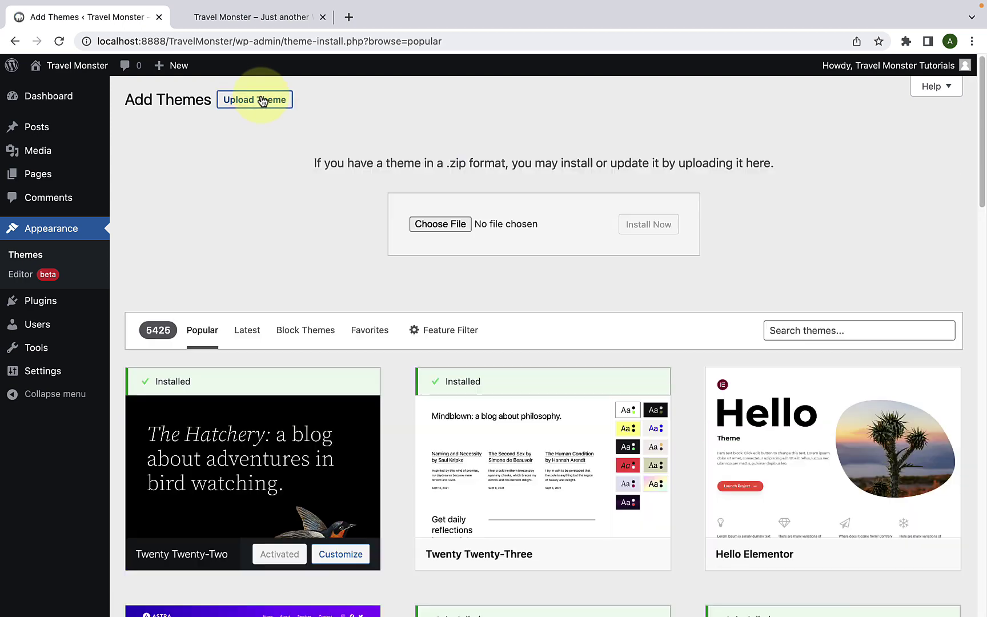
{"action": "left_click", "coordinate": [449, 226]}
{"action": "left_click", "coordinate": [391, 221]}
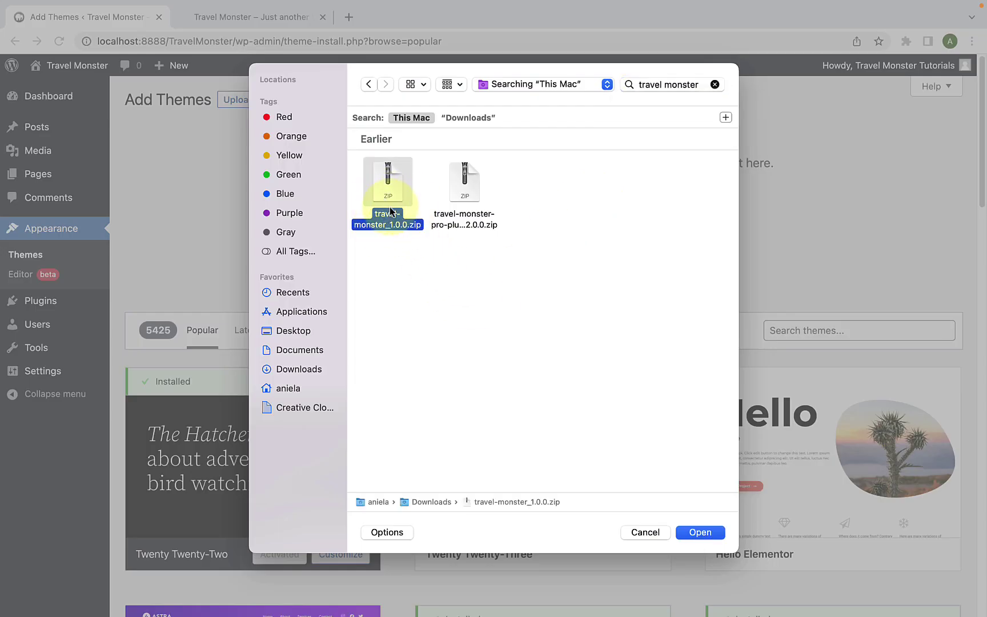
{"action": "left_click", "coordinate": [707, 531]}
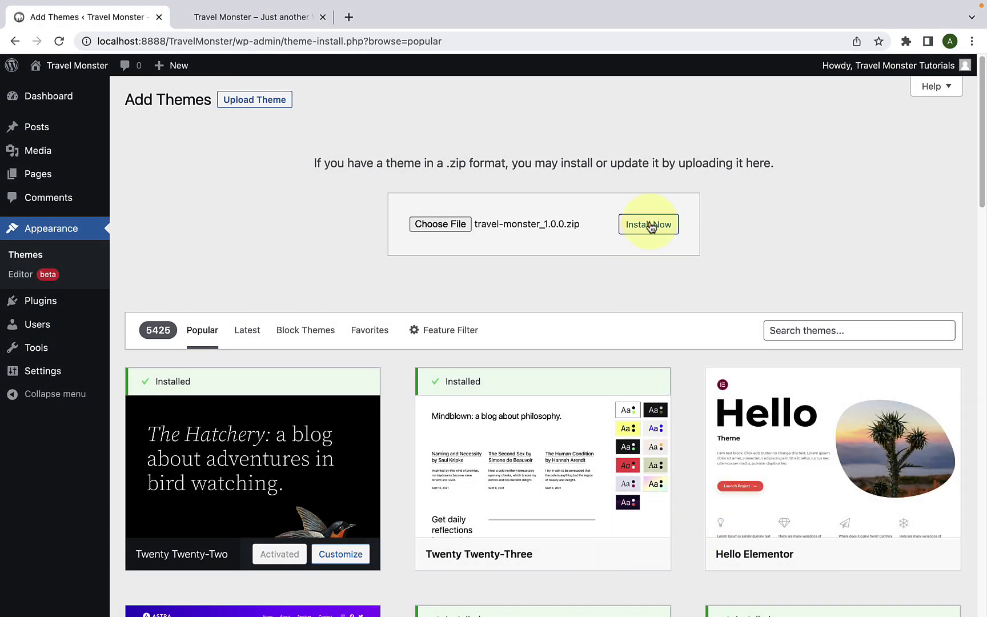
{"action": "left_click", "coordinate": [650, 225]}
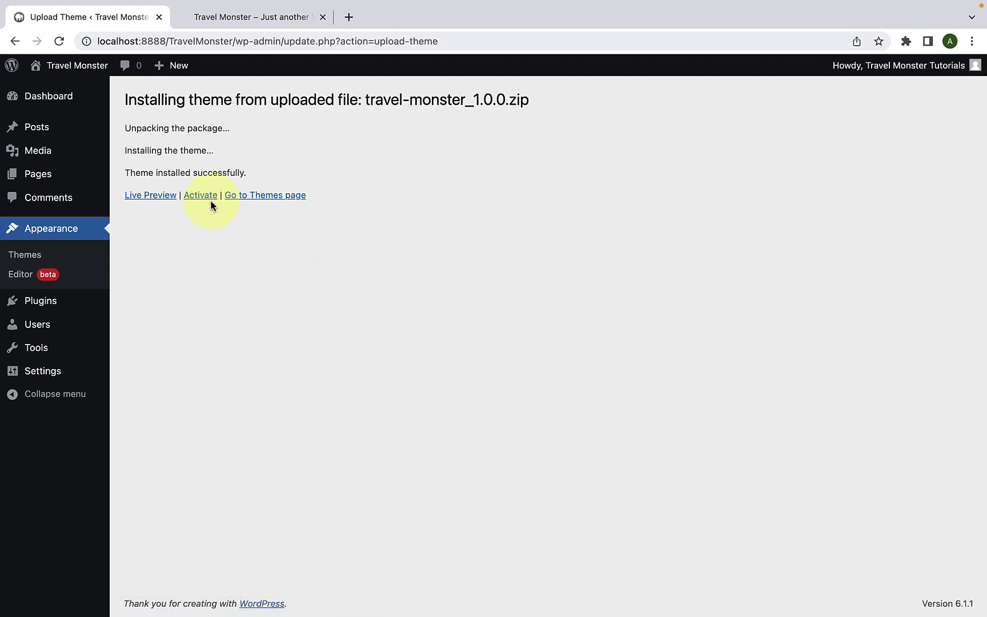
Step: Activate the newly installed Travel Monster theme and view its recommended plugins notice
{"action": "left_click", "coordinate": [210, 200]}
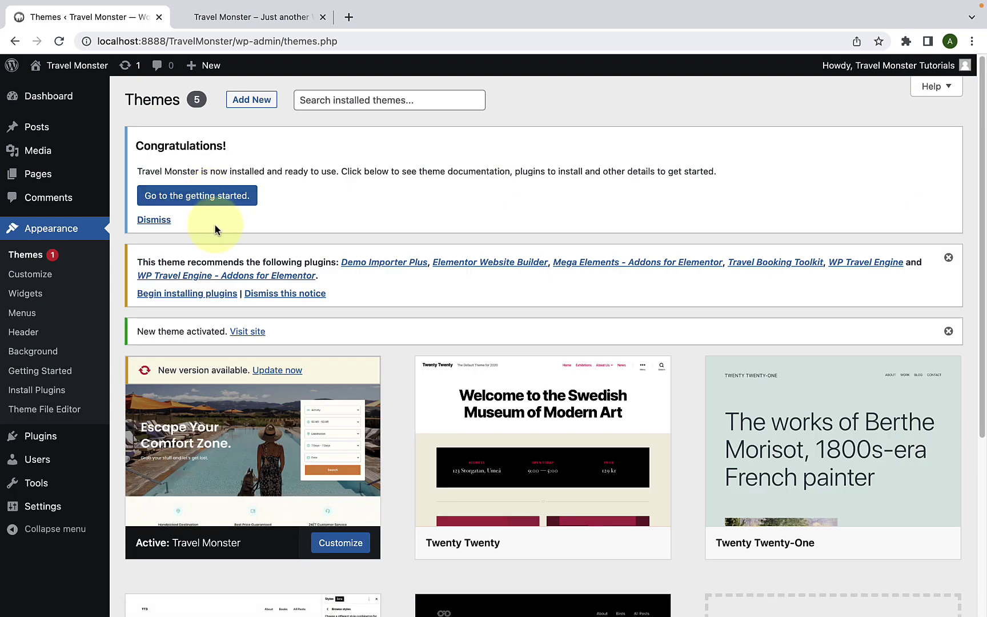
{"action": "scroll", "coordinate": [216, 225], "scroll_direction": "down", "scroll_amount": 1}
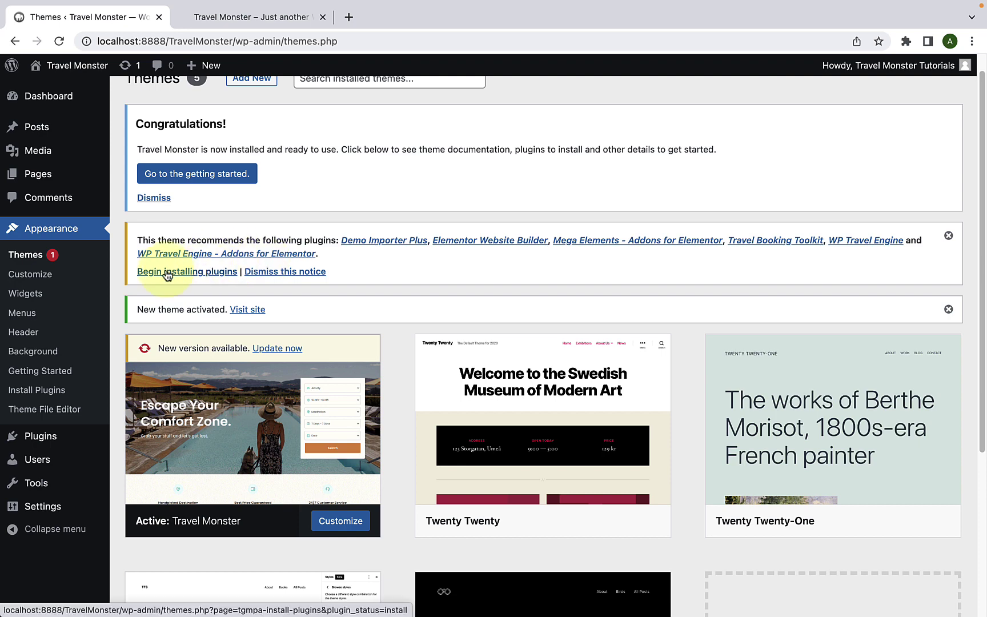
Step: Bulk-install all six recommended plugins, including Elementor and WP Travel Engine, then return to the installer list
{"action": "left_click", "coordinate": [222, 273]}
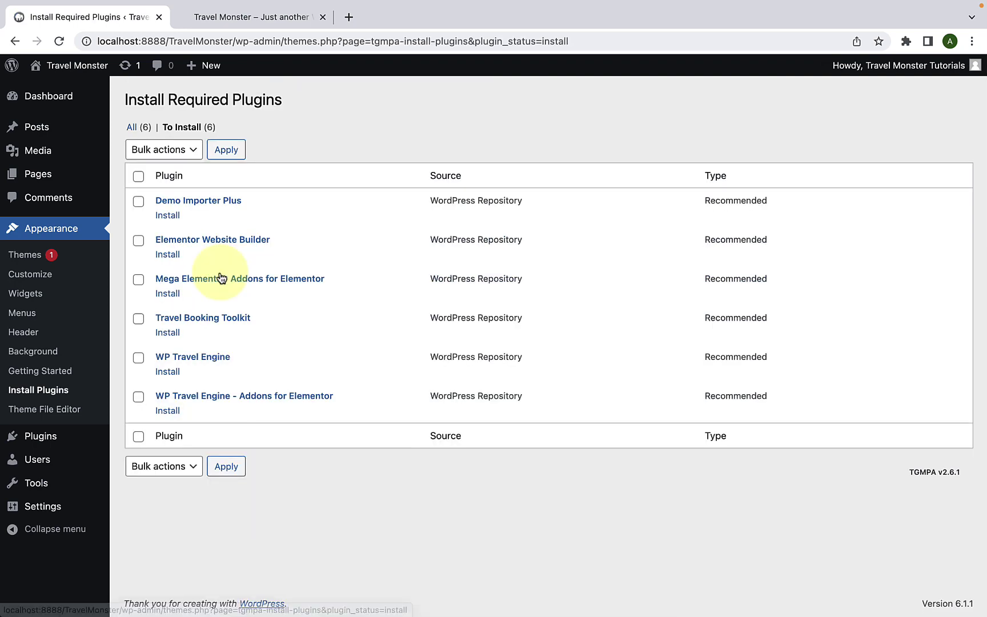
{"action": "left_click", "coordinate": [139, 177]}
{"action": "left_click", "coordinate": [186, 152]}
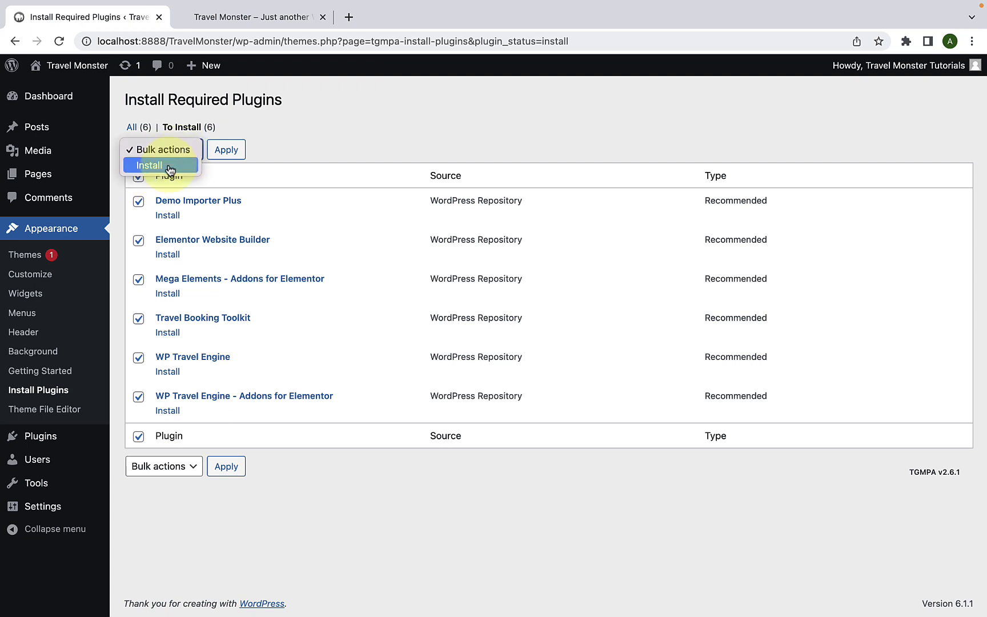
{"action": "left_click", "coordinate": [160, 166]}
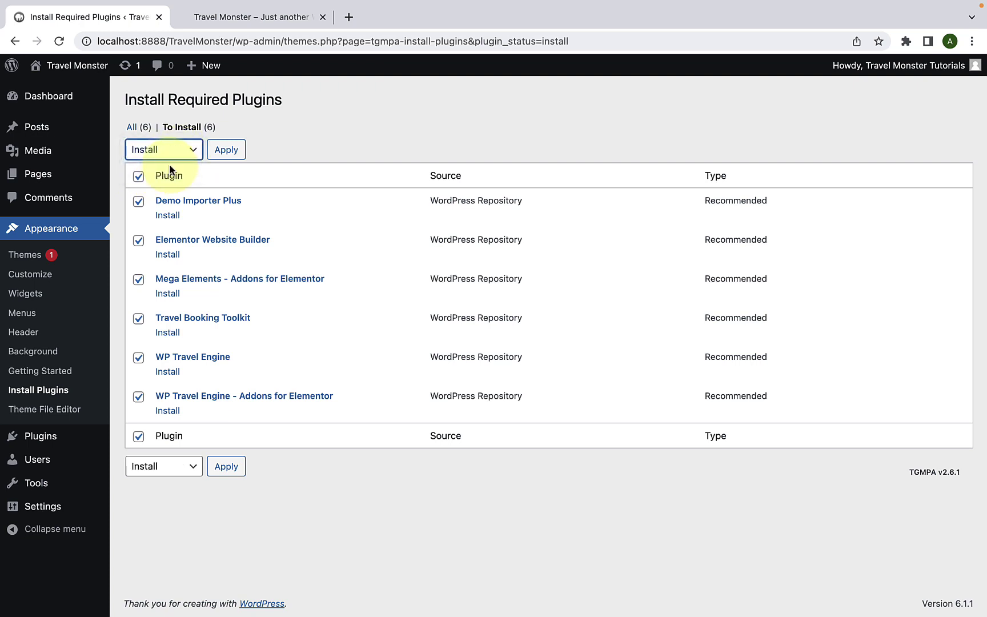
{"action": "left_click", "coordinate": [226, 151]}
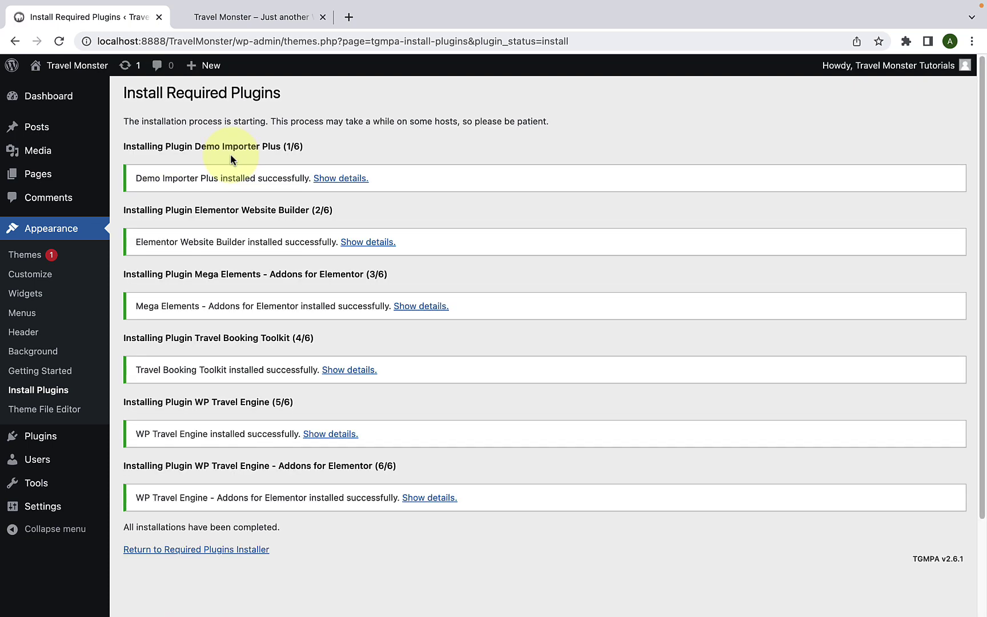
{"action": "left_click", "coordinate": [210, 551]}
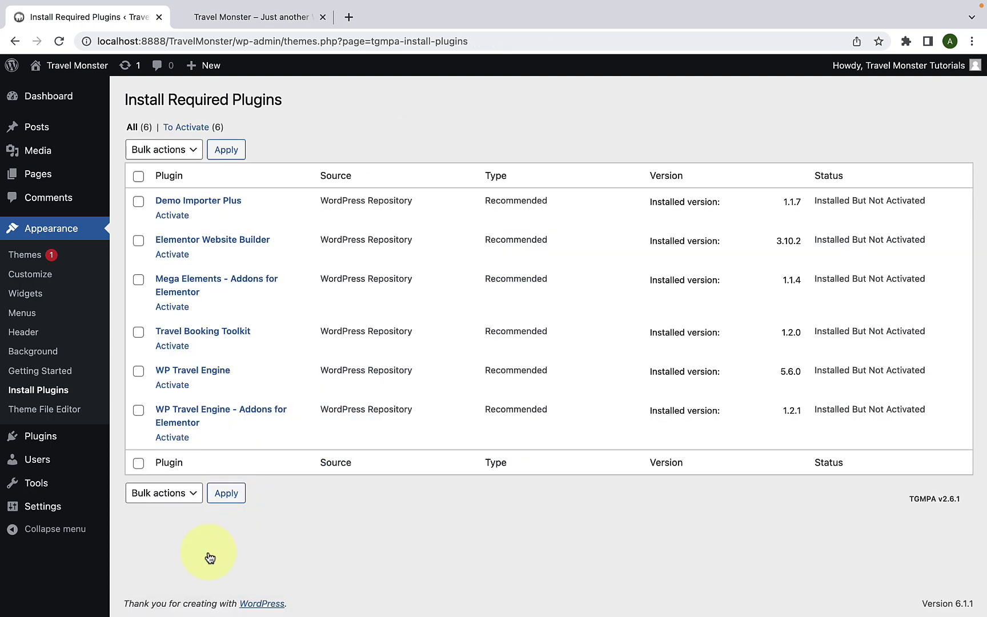
Step: Select all six installed plugins and bulk-activate them
{"action": "left_click", "coordinate": [139, 178]}
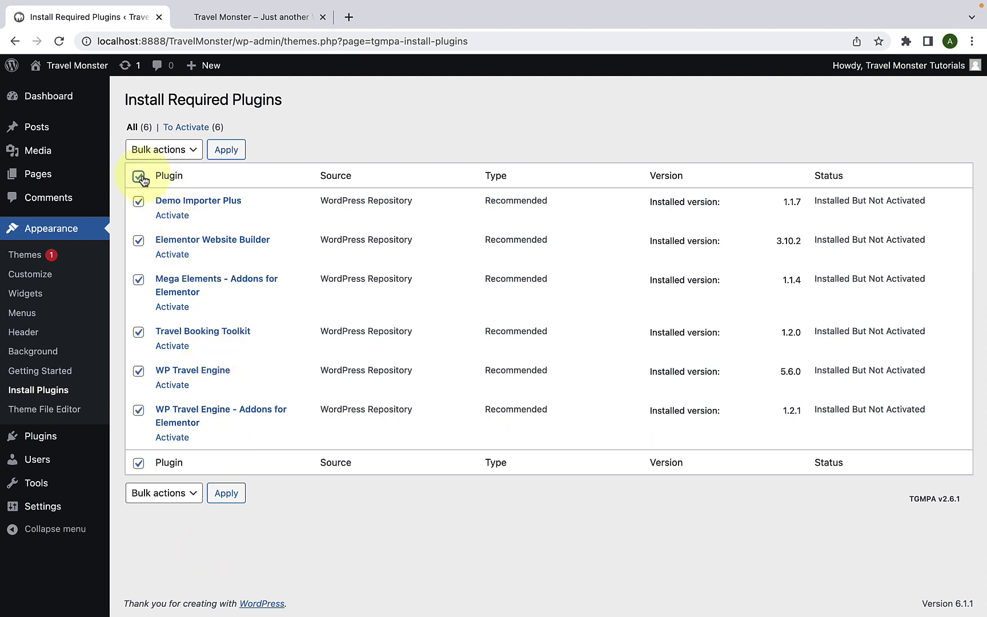
{"action": "left_click", "coordinate": [190, 153]}
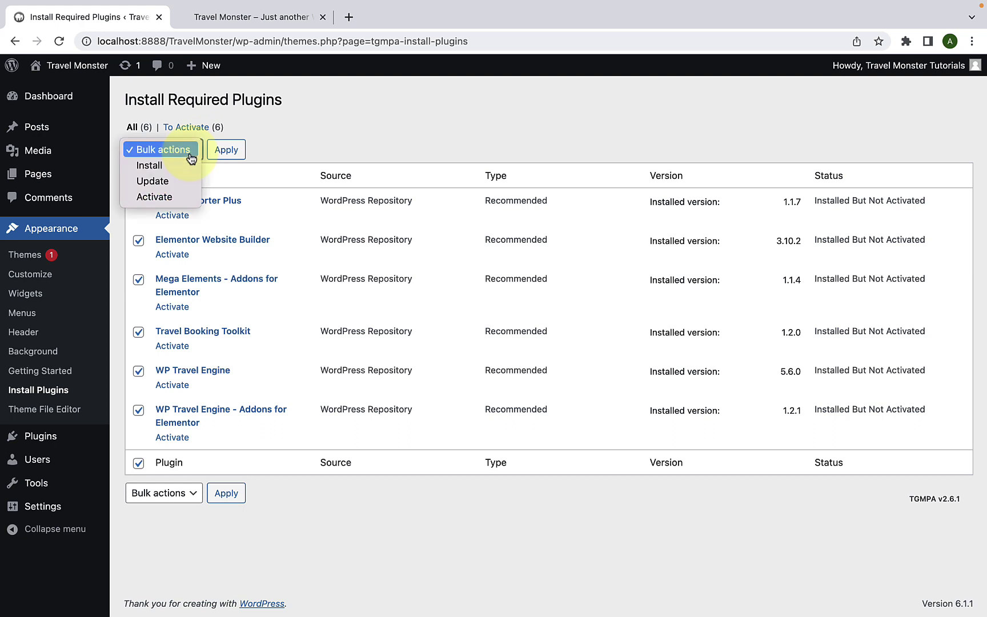
{"action": "left_click", "coordinate": [175, 197]}
{"action": "left_click", "coordinate": [226, 150]}
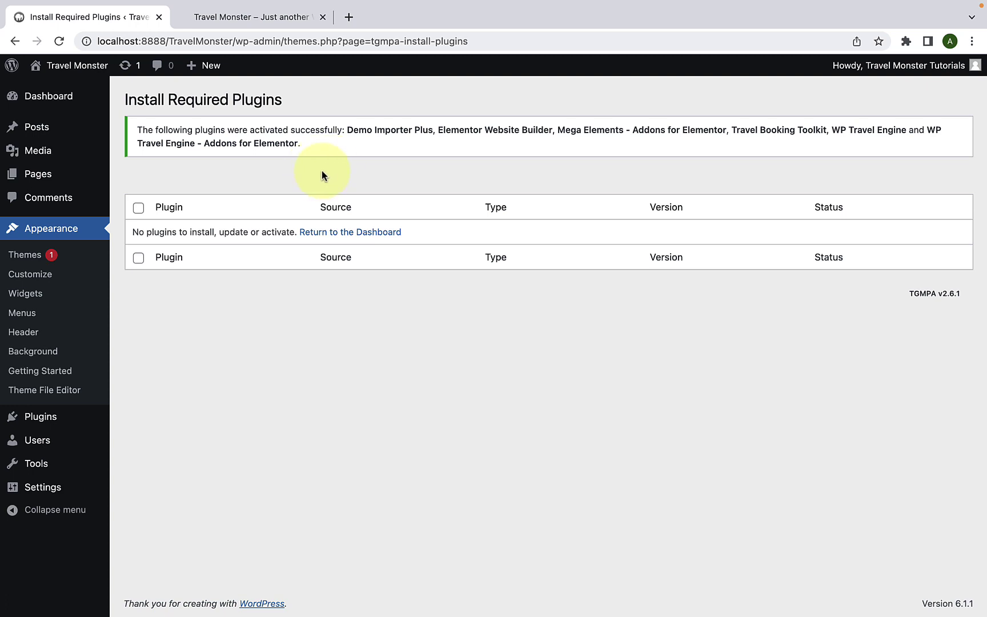
Step: Go to the Dashboard home and dismiss the WP Travel Engine welcome tour
{"action": "mouse_move", "coordinate": [63, 102]}
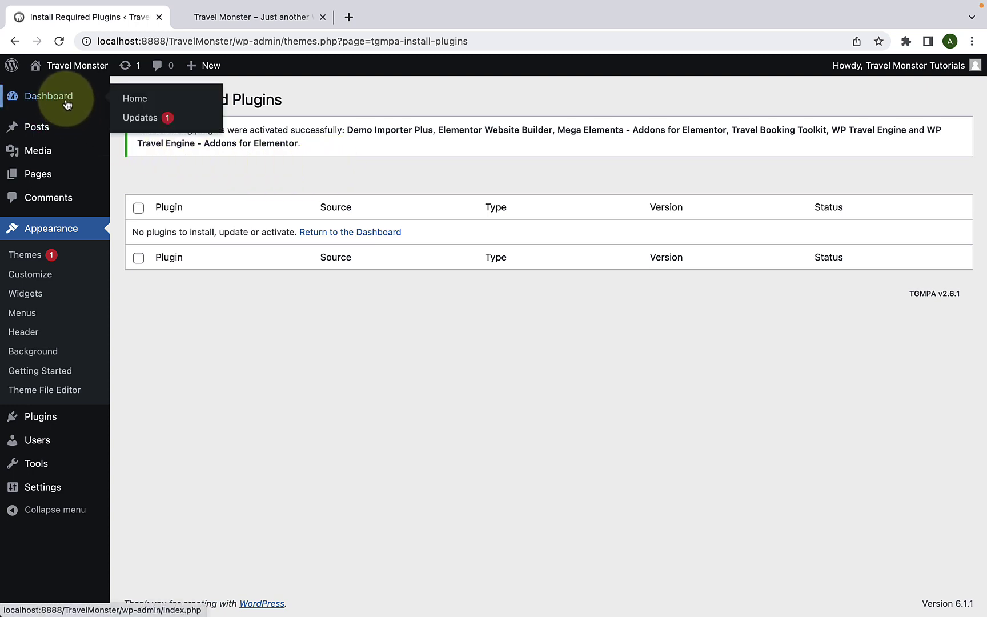
{"action": "left_click", "coordinate": [146, 105]}
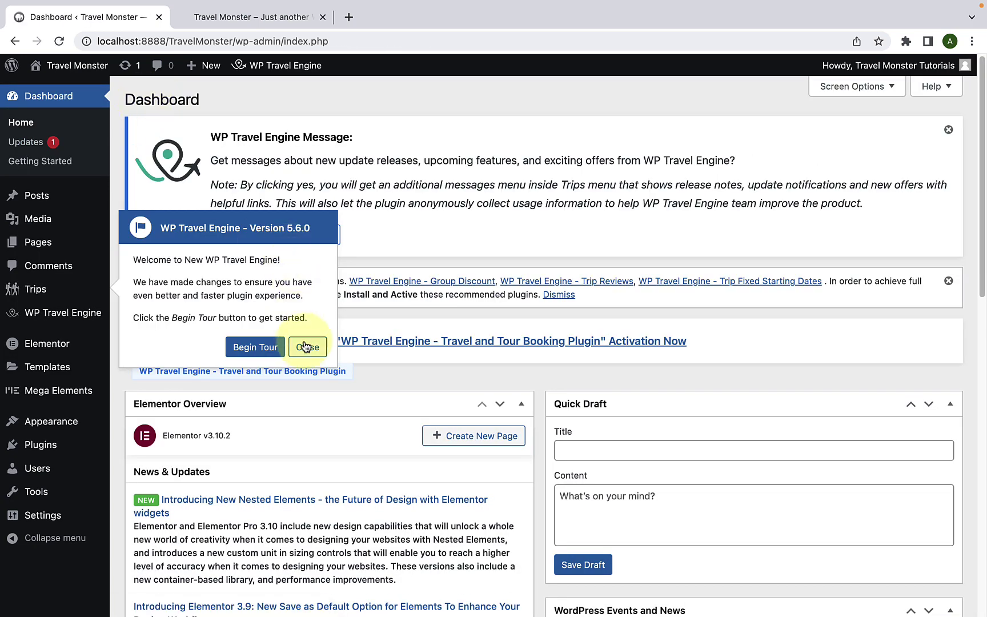
{"action": "left_click", "coordinate": [307, 347]}
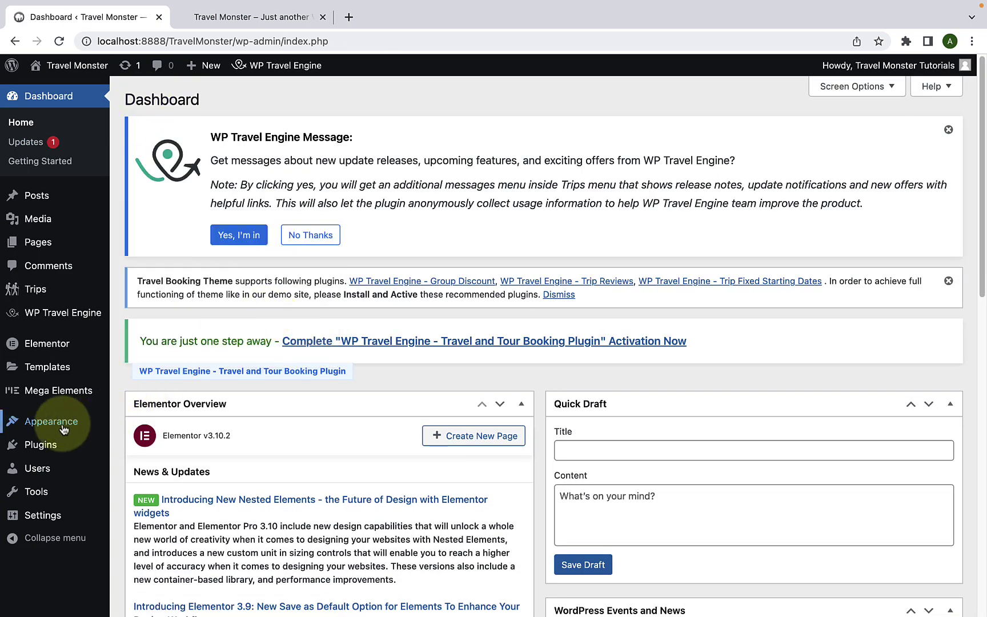
Step: Open Appearance > Demo Importer Plus and browse templates like Travel Wind and Ski Holidays
{"action": "mouse_move", "coordinate": [66, 428]}
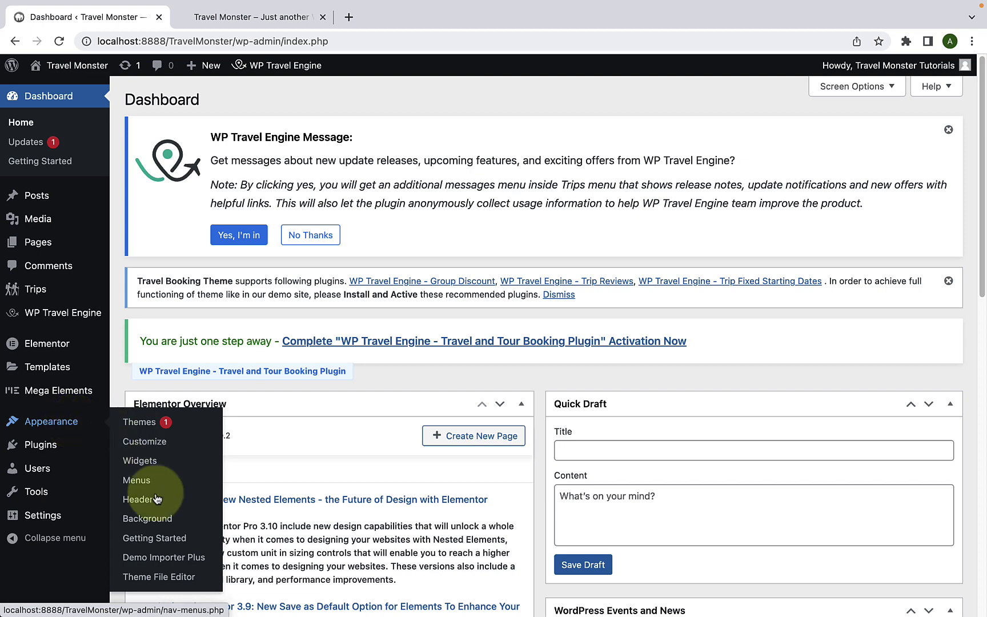
{"action": "left_click", "coordinate": [180, 562]}
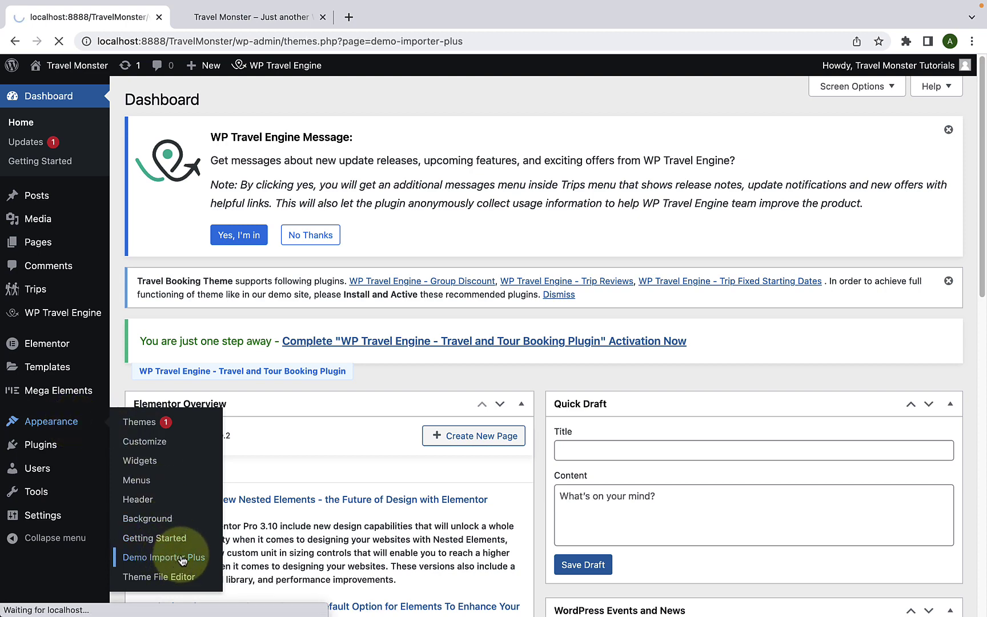
{"action": "scroll", "coordinate": [218, 544], "scroll_direction": "down", "scroll_amount": 7}
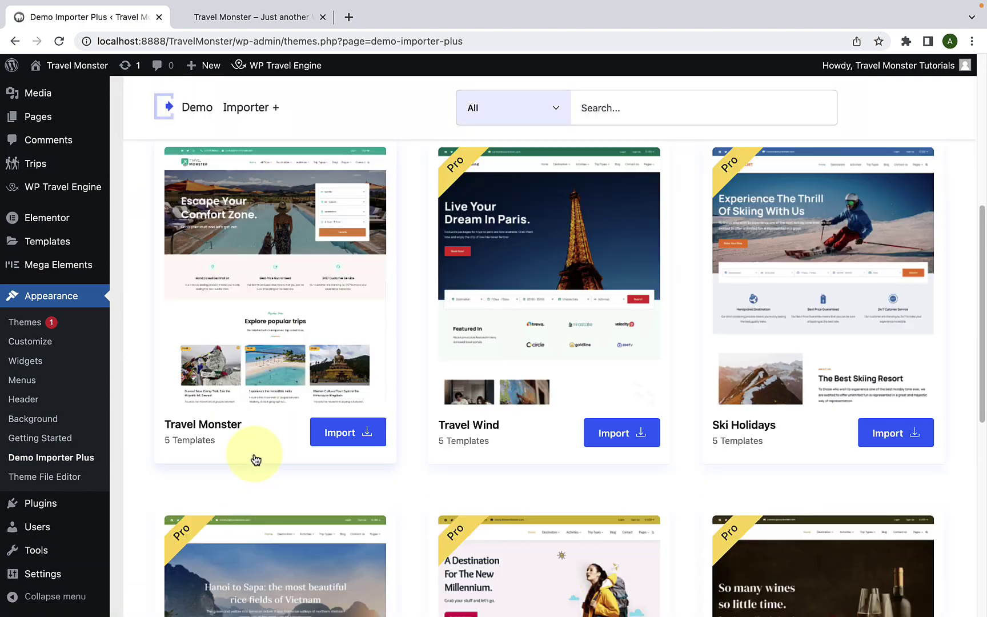
{"action": "scroll", "coordinate": [704, 485], "scroll_direction": "down", "scroll_amount": 6}
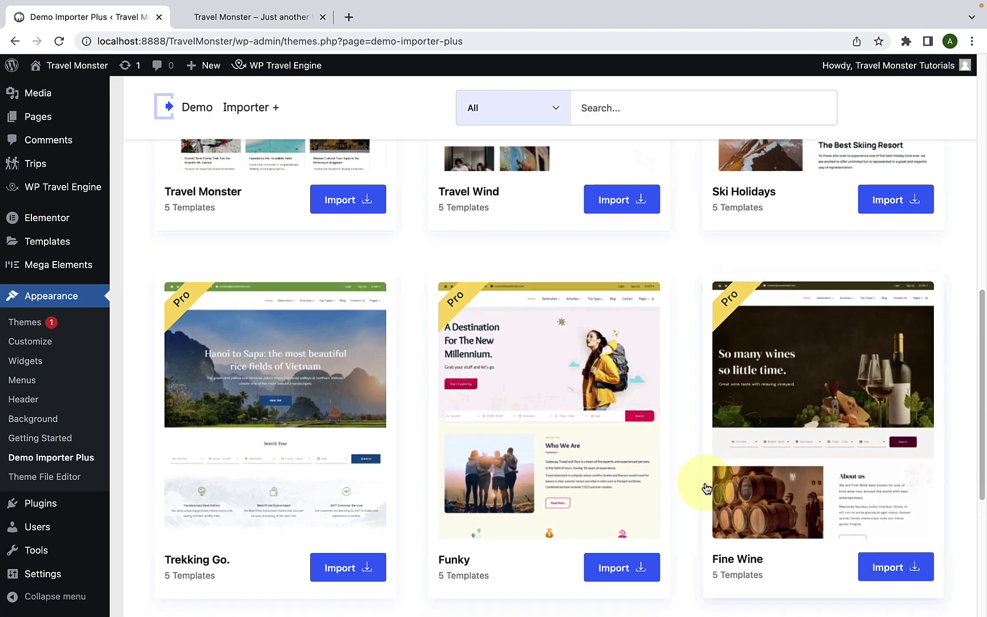
{"action": "scroll", "coordinate": [706, 488], "scroll_direction": "down", "scroll_amount": 3}
{"action": "scroll", "coordinate": [706, 489], "scroll_direction": "up", "scroll_amount": 9}
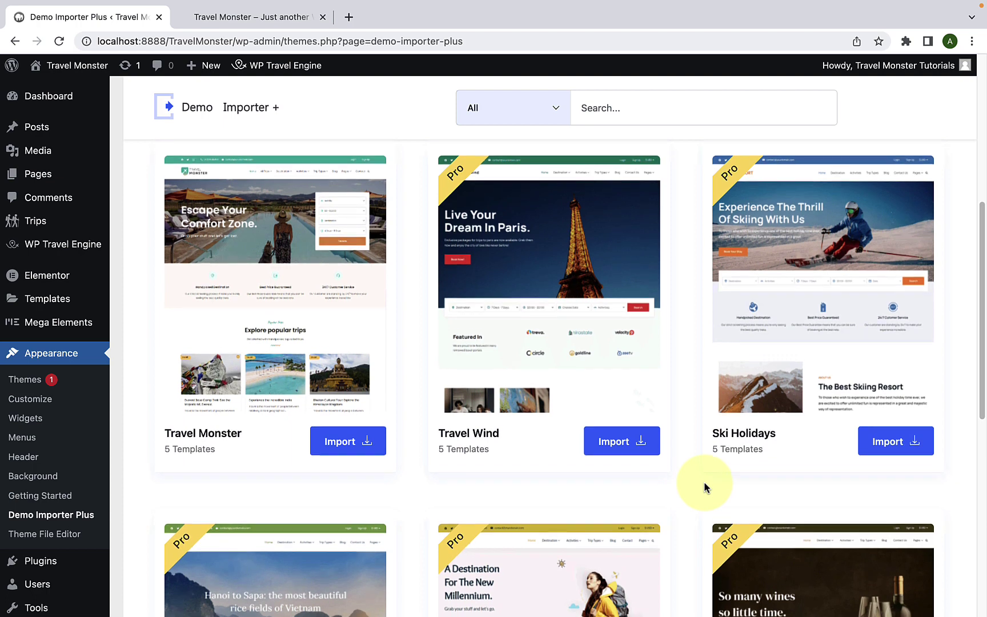
{"action": "scroll", "coordinate": [704, 487], "scroll_direction": "up", "scroll_amount": 2}
{"action": "mouse_move", "coordinate": [266, 372]}
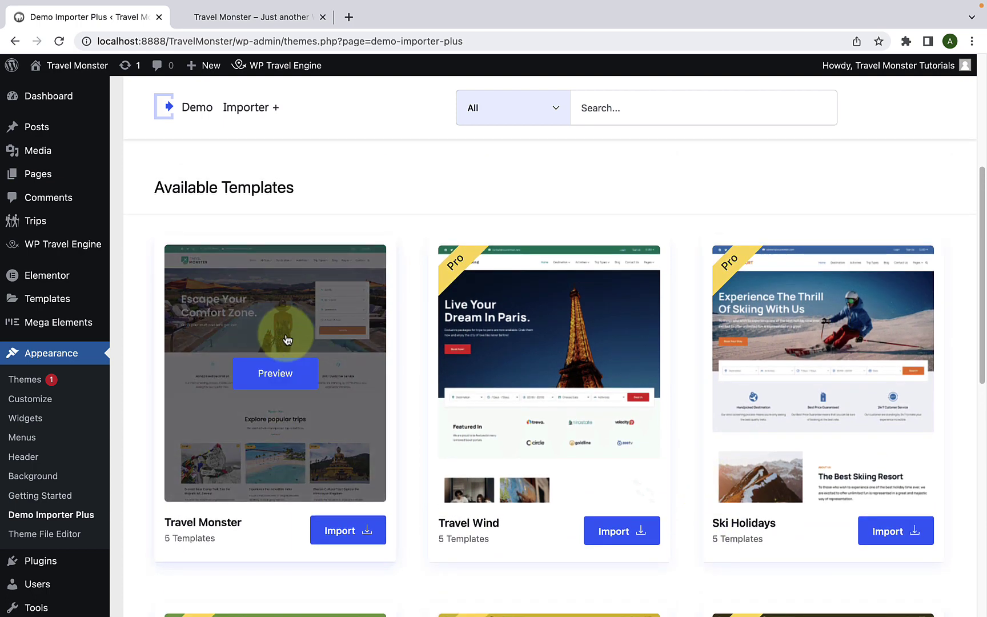
{"action": "scroll", "coordinate": [320, 366], "scroll_direction": "down", "scroll_amount": 2}
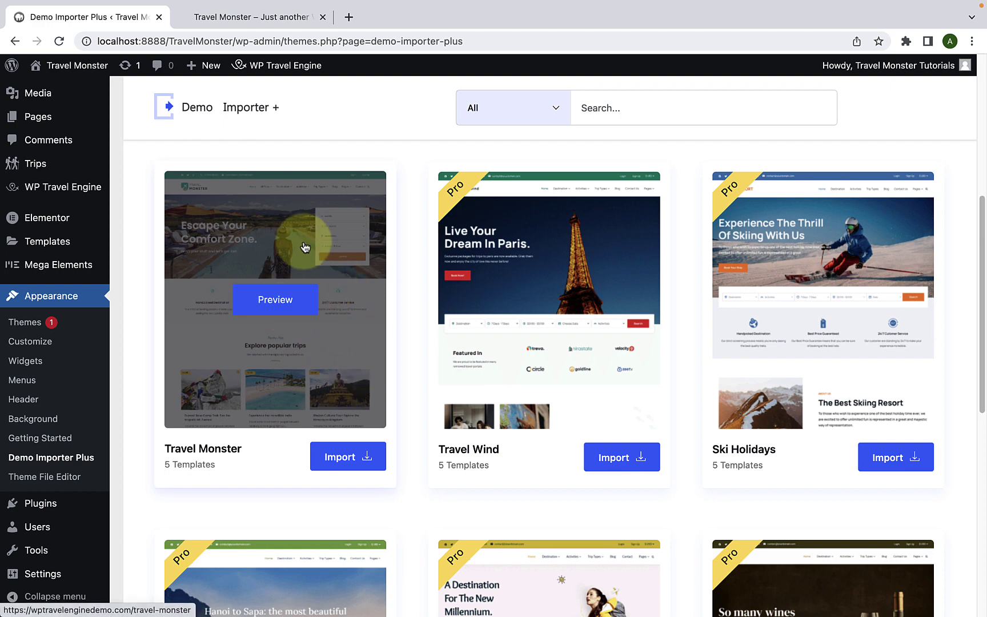
{"action": "left_click", "coordinate": [275, 23]}
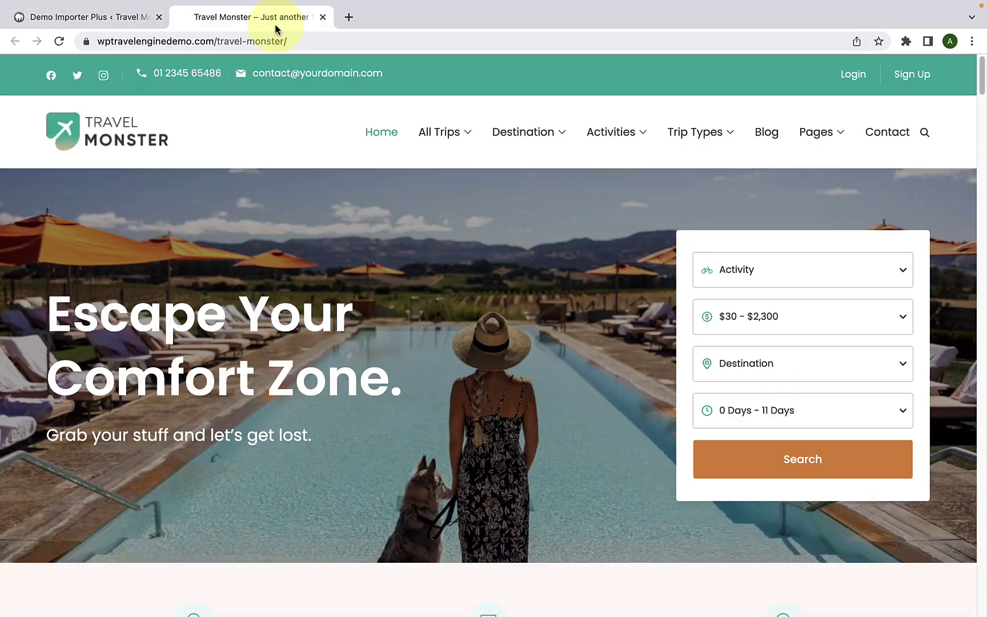
{"action": "scroll", "coordinate": [447, 304], "scroll_direction": "down", "scroll_amount": 2}
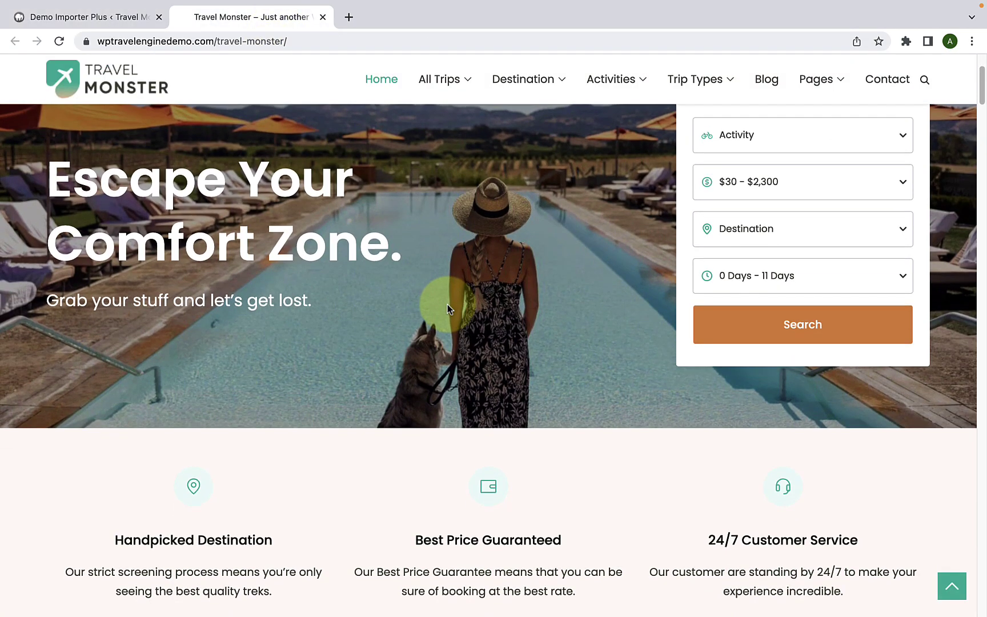
{"action": "scroll", "coordinate": [447, 303], "scroll_direction": "up", "scroll_amount": 2}
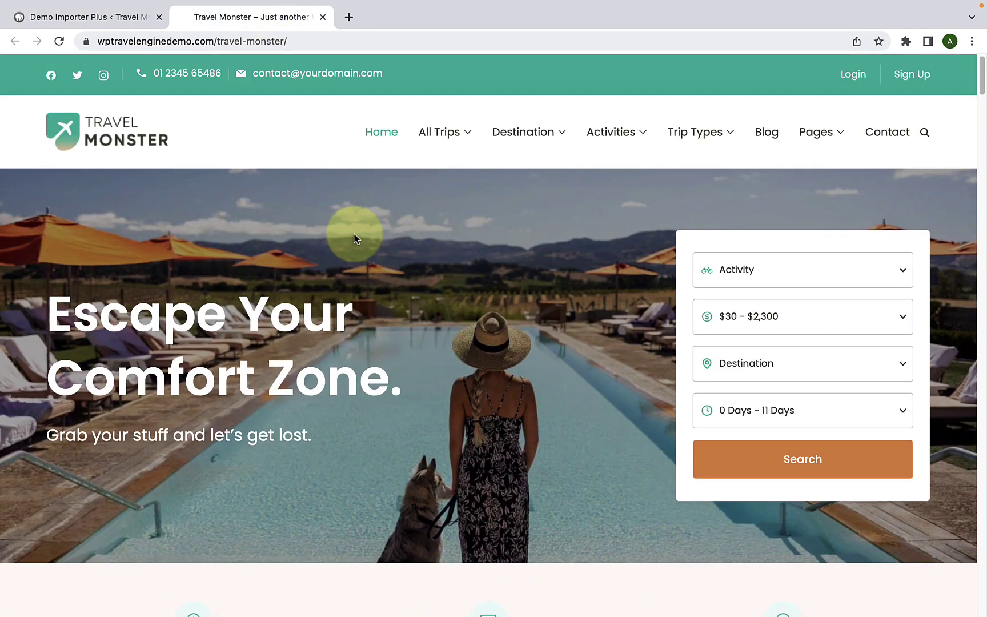
{"action": "left_click", "coordinate": [131, 23]}
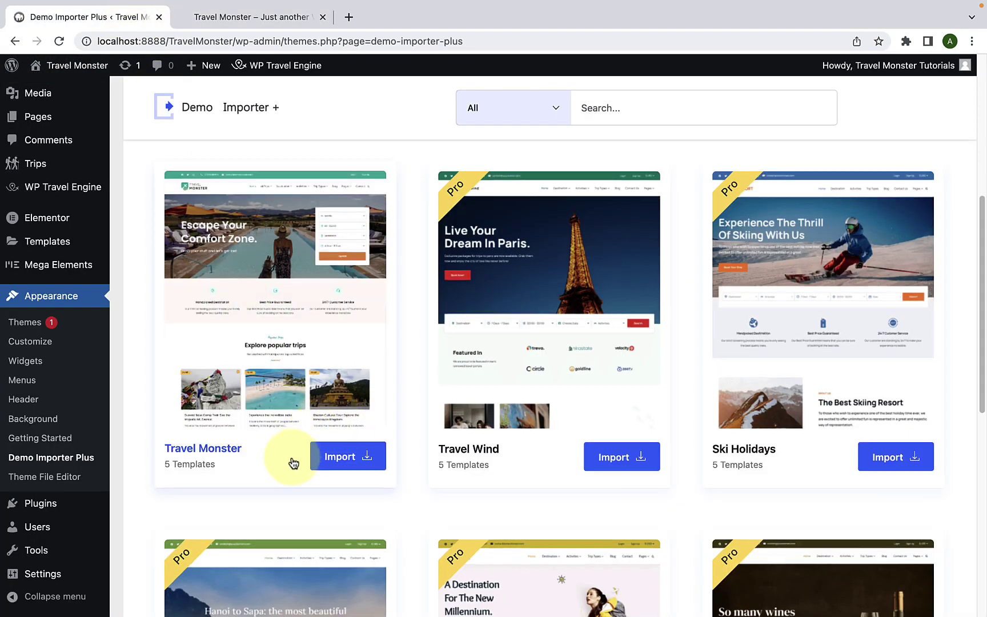
{"action": "scroll", "coordinate": [293, 462], "scroll_direction": "down", "scroll_amount": 1}
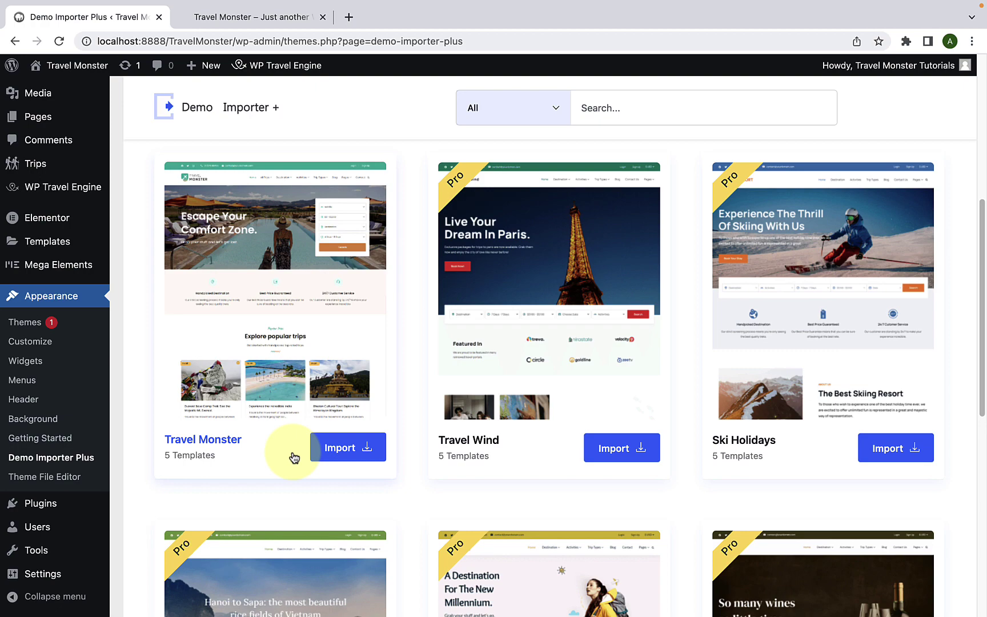
Step: Open the Travel Monster demo and preview its About Us, Our Team, Contact Us and FAQ's templates
{"action": "left_click", "coordinate": [278, 451]}
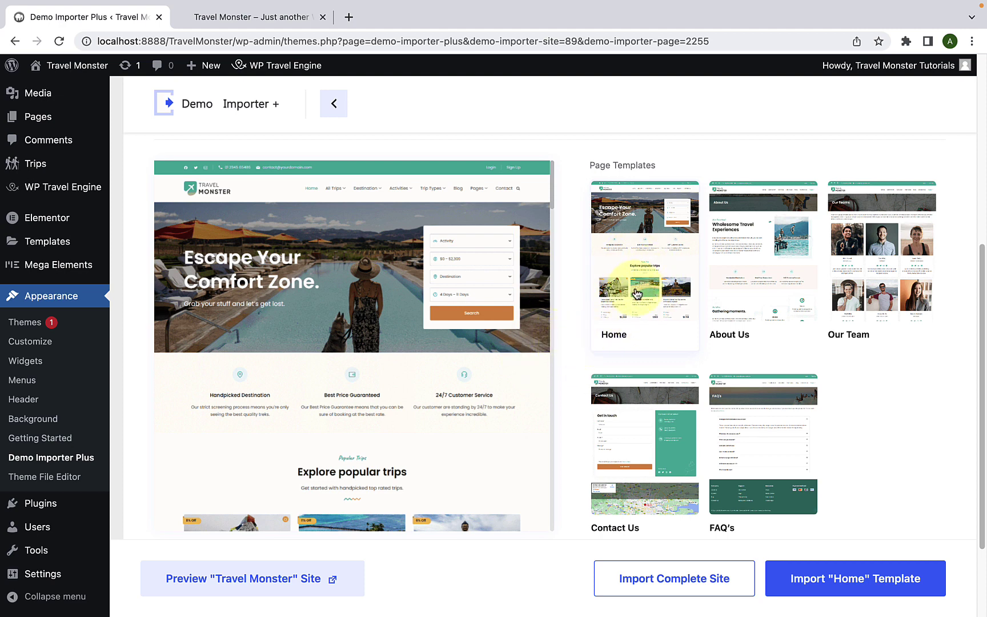
{"action": "left_click", "coordinate": [753, 307]}
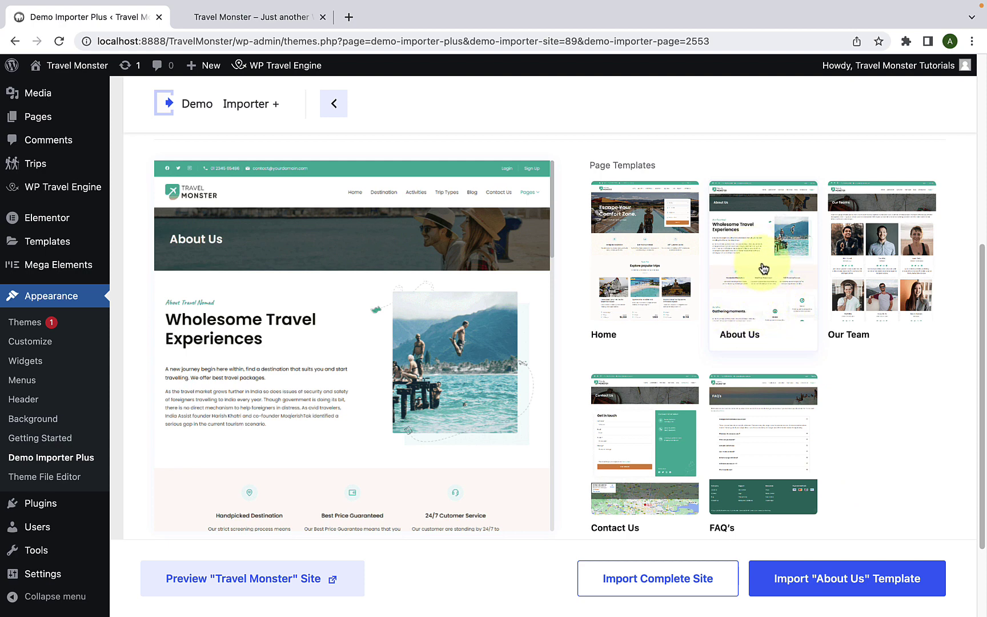
{"action": "left_click", "coordinate": [856, 290]}
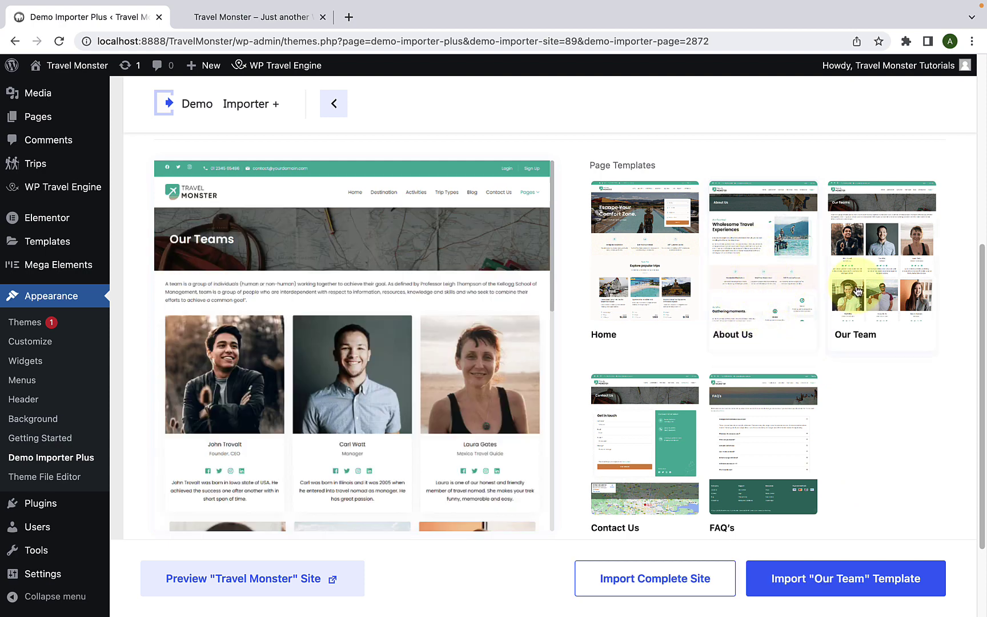
{"action": "left_click", "coordinate": [638, 454]}
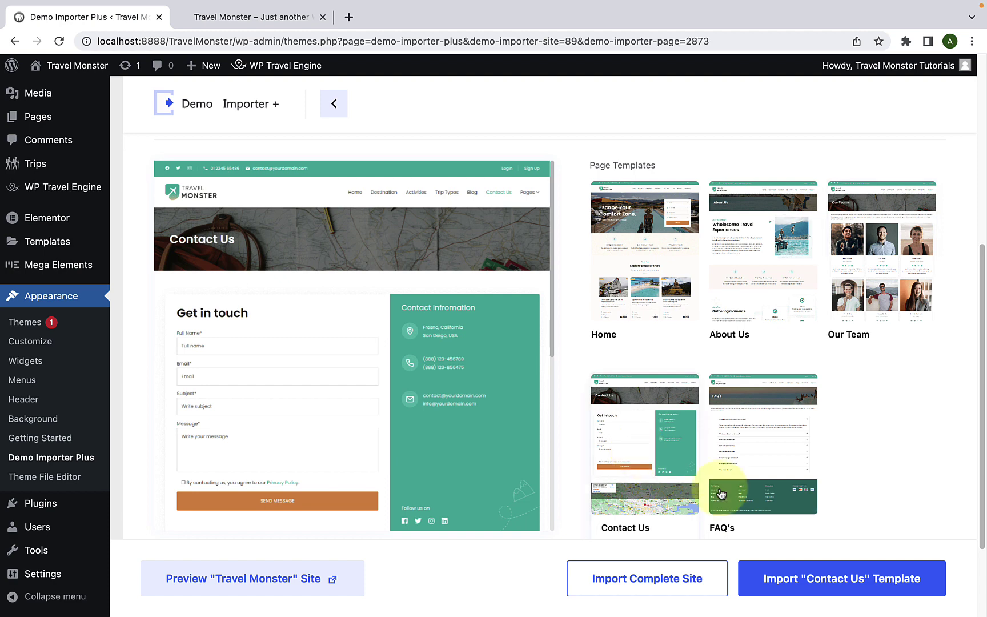
{"action": "left_click", "coordinate": [769, 490]}
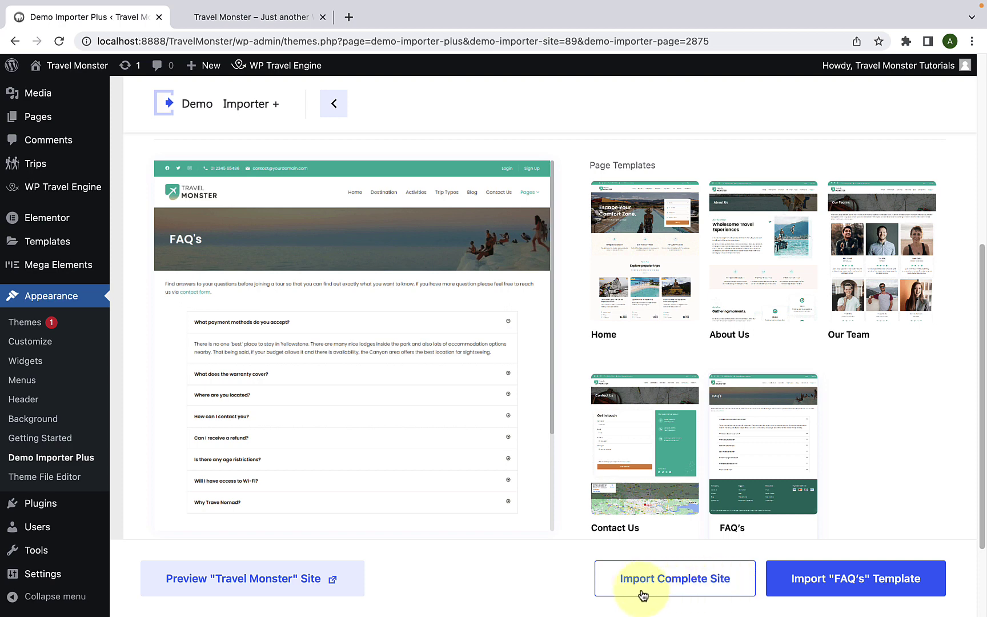
Step: Import the complete Travel Monster site, keeping the previously imported site rather than deleting it
{"action": "left_click", "coordinate": [710, 591]}
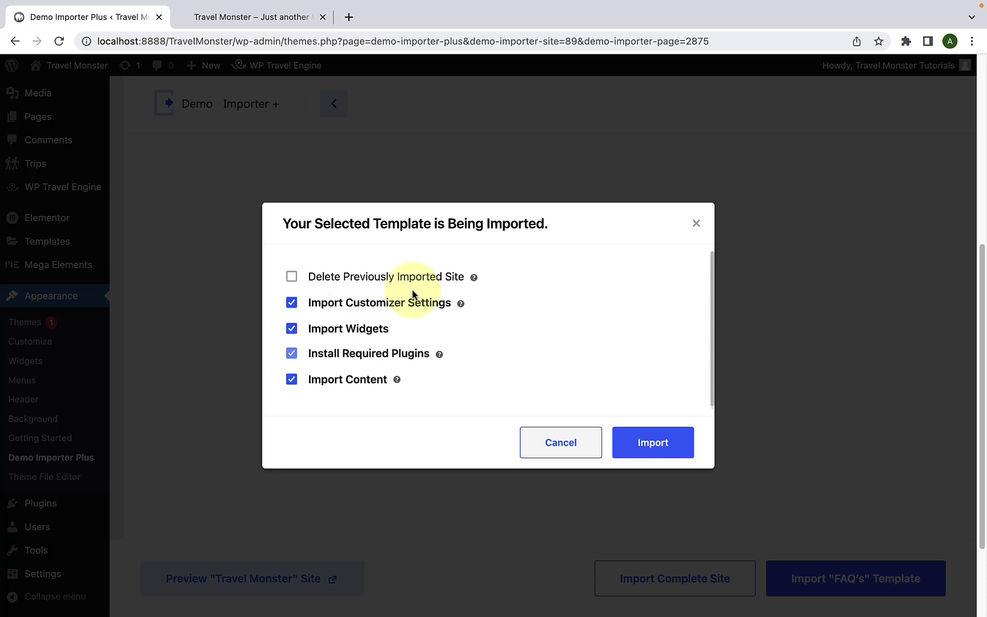
{"action": "left_click", "coordinate": [292, 279]}
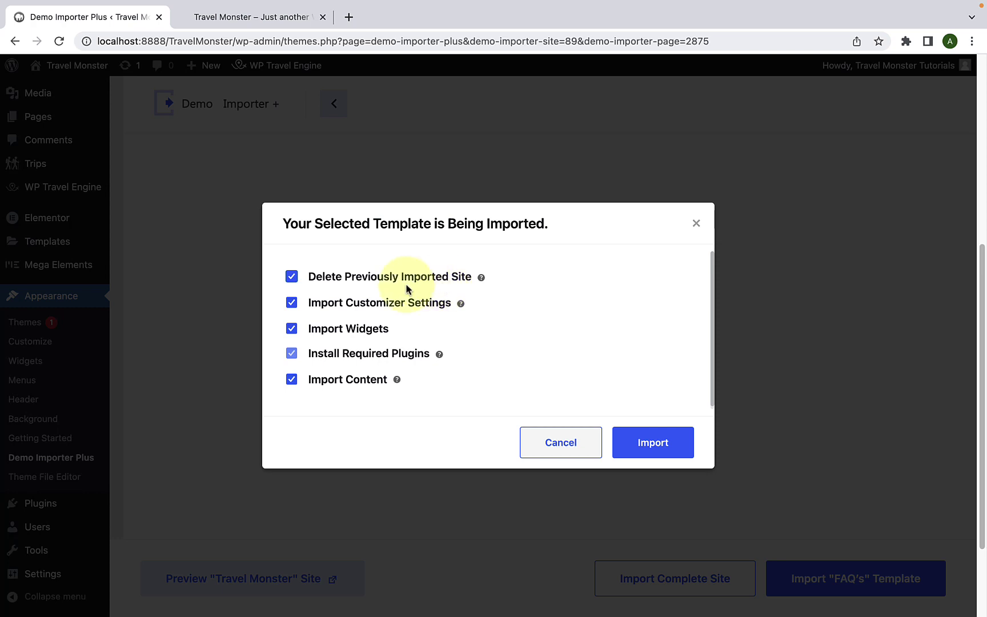
{"action": "left_click", "coordinate": [292, 280]}
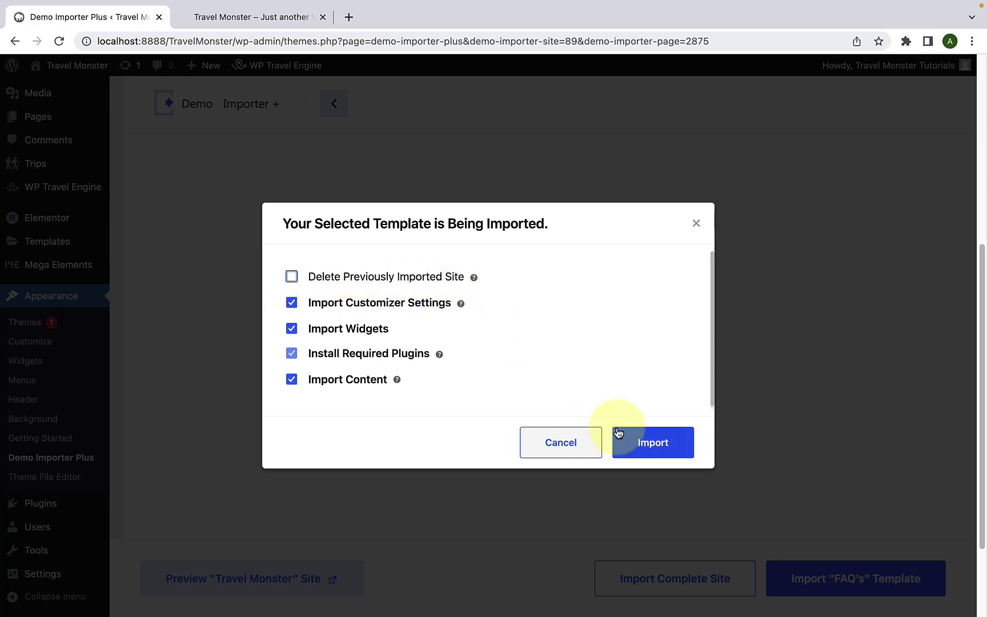
{"action": "left_click", "coordinate": [655, 442]}
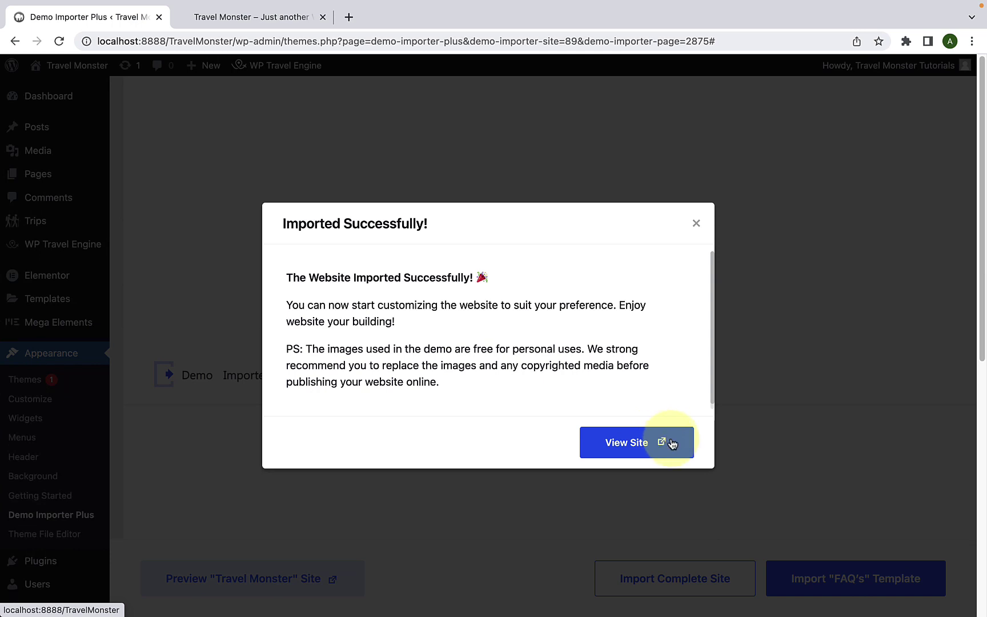
Step: Open the imported site in a new tab, scroll through the homepage, and return to the top
{"action": "left_click", "coordinate": [671, 443]}
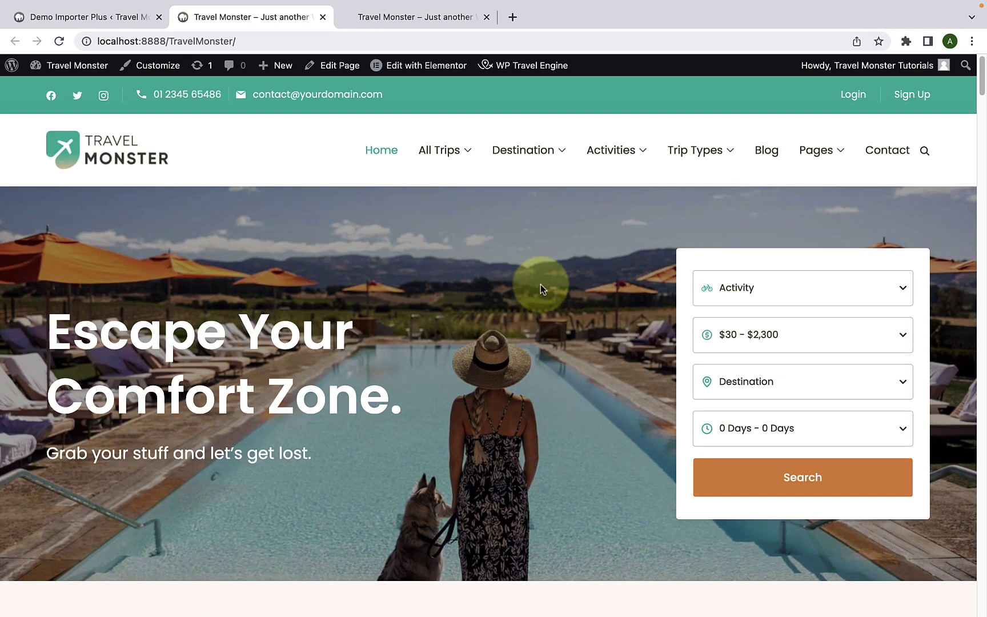
{"action": "scroll", "coordinate": [585, 347], "scroll_direction": "down", "scroll_amount": 7}
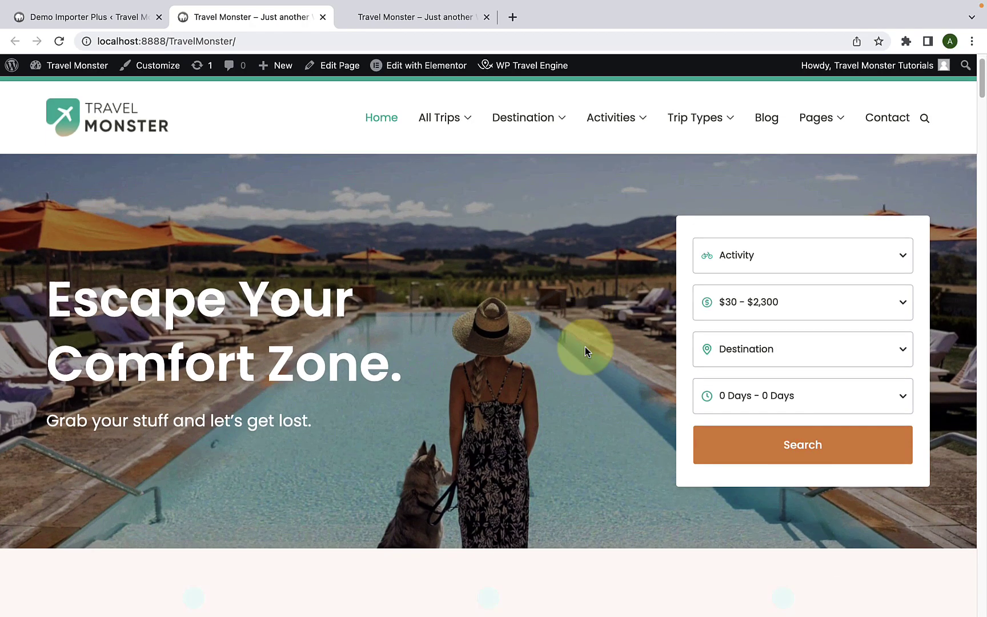
{"action": "scroll", "coordinate": [585, 348], "scroll_direction": "down", "scroll_amount": 10}
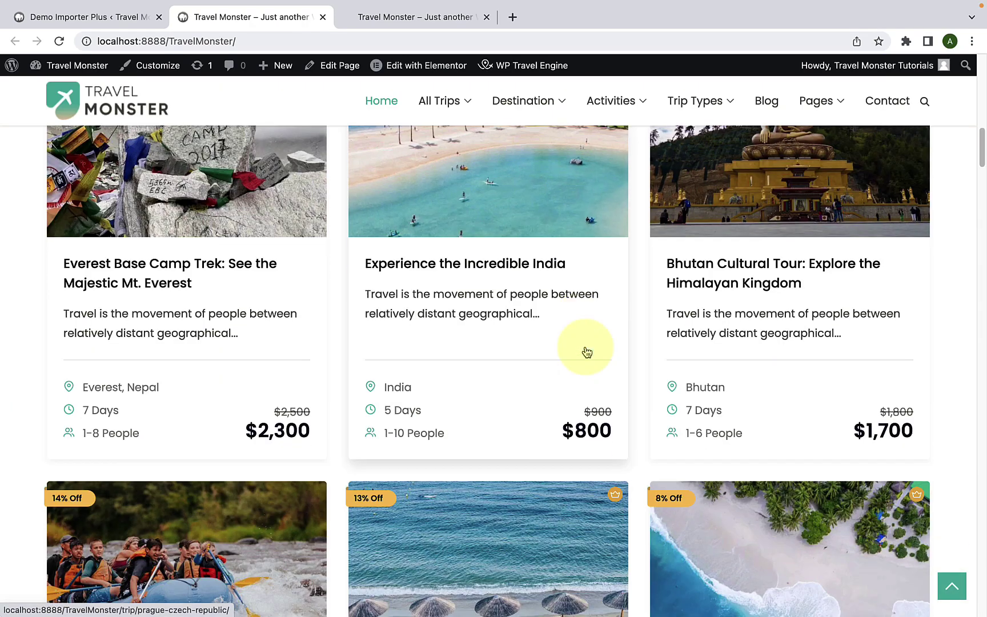
{"action": "scroll", "coordinate": [586, 347], "scroll_direction": "down", "scroll_amount": 10}
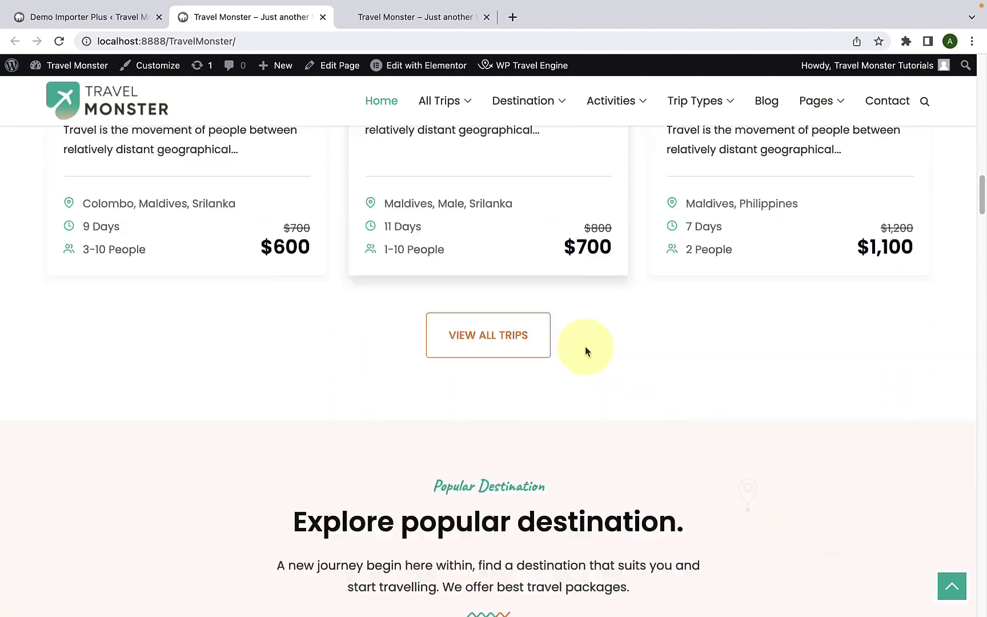
{"action": "scroll", "coordinate": [585, 348], "scroll_direction": "down", "scroll_amount": 10}
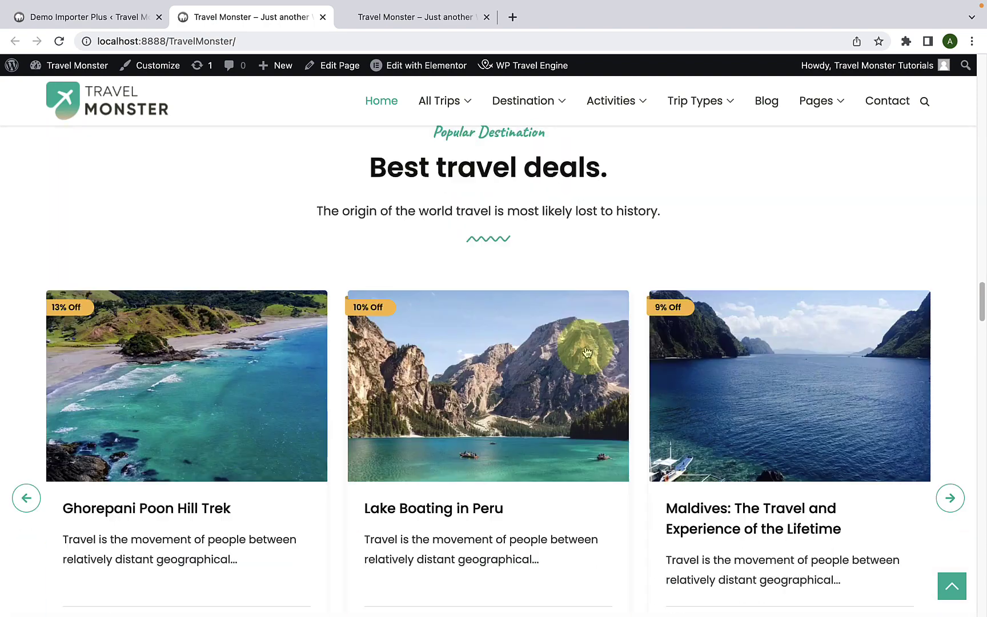
{"action": "scroll", "coordinate": [585, 349], "scroll_direction": "down", "scroll_amount": 10}
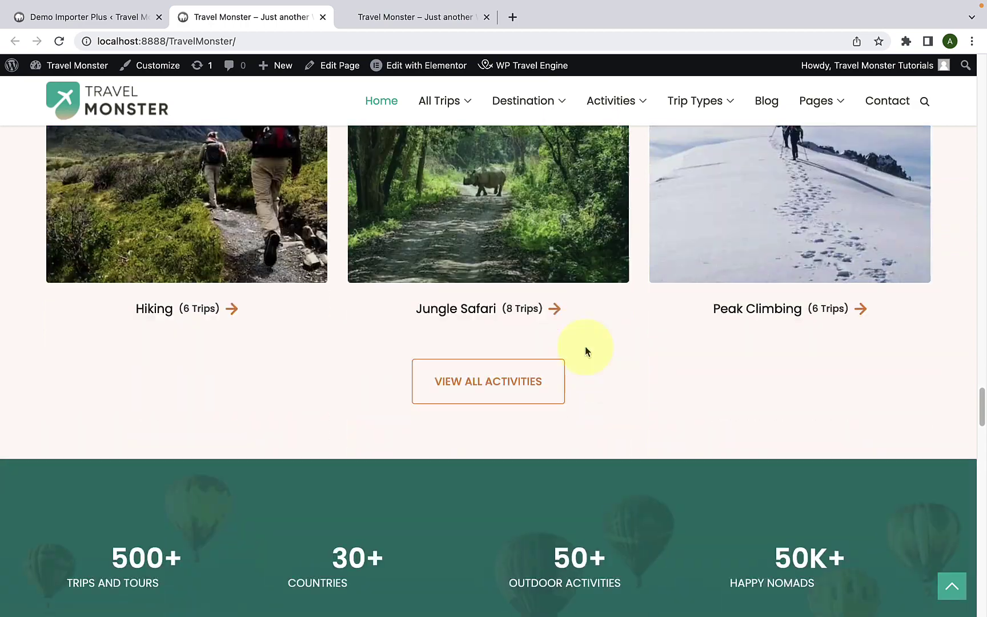
{"action": "scroll", "coordinate": [585, 351], "scroll_direction": "down", "scroll_amount": 10}
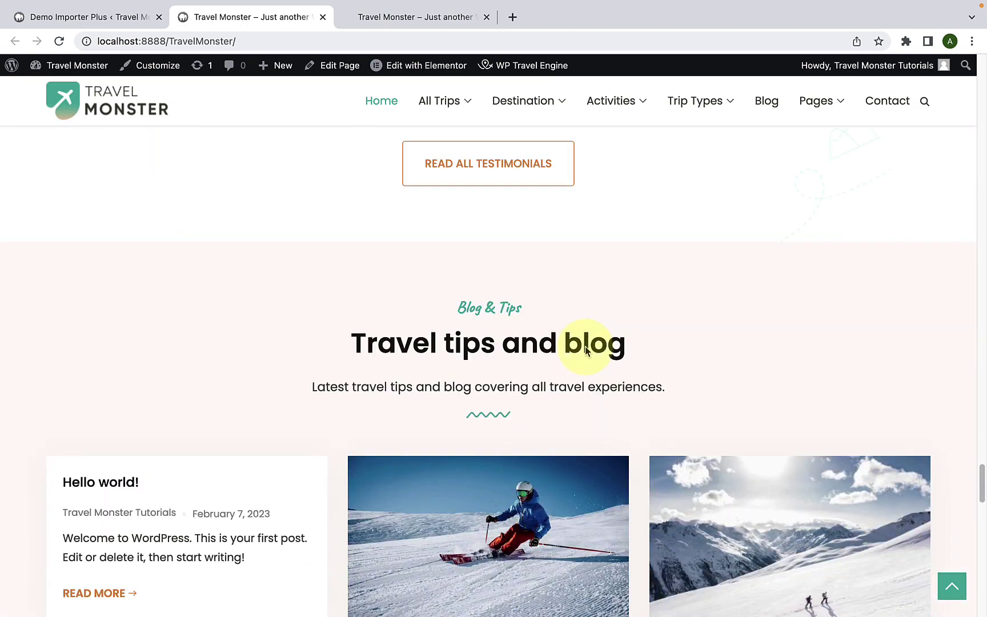
{"action": "scroll", "coordinate": [585, 351], "scroll_direction": "down", "scroll_amount": 10}
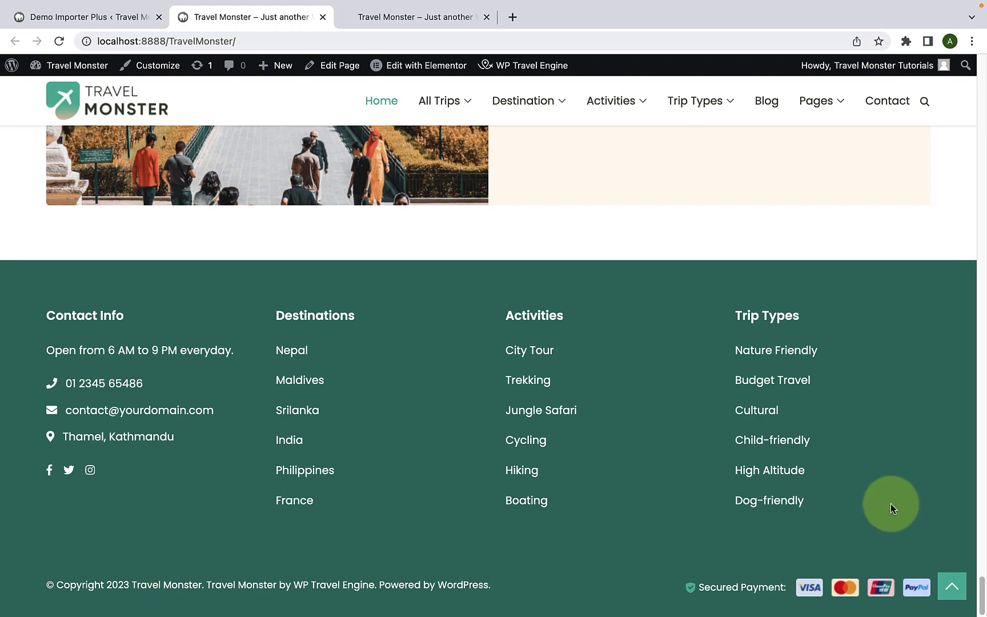
{"action": "left_click", "coordinate": [952, 586]}
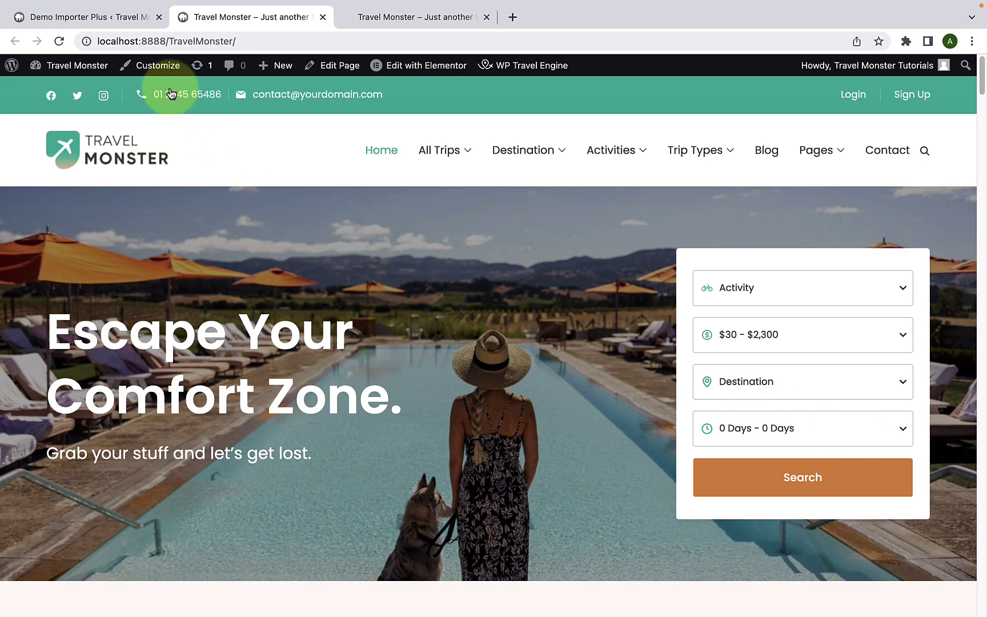
Step: Dismiss the import success dialog and select travel-monster-pro-plugin_2.0.0.zip in the Upload Plugin form
{"action": "left_click", "coordinate": [133, 21]}
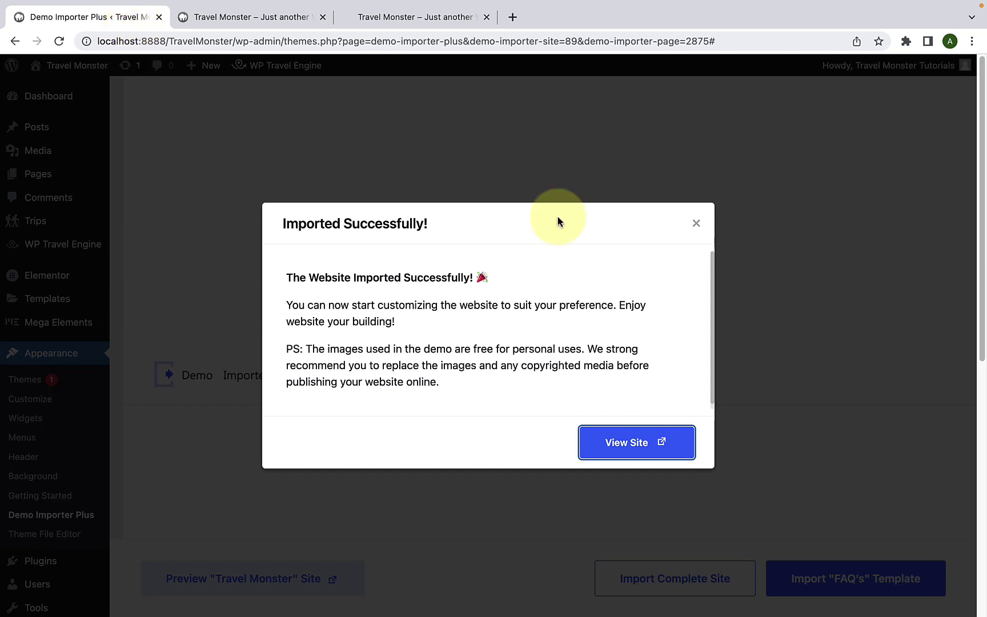
{"action": "left_click", "coordinate": [695, 224]}
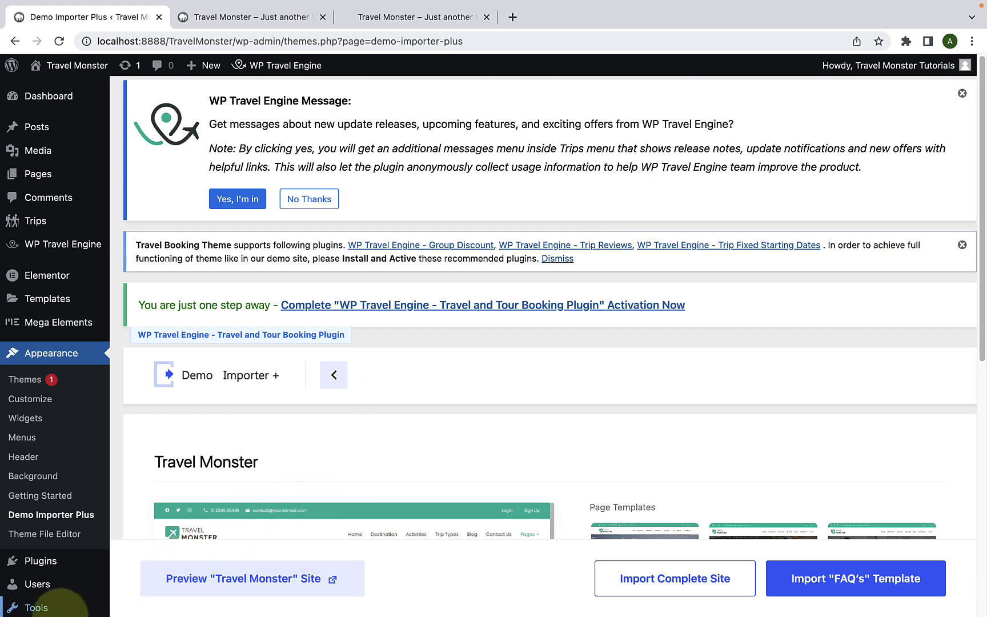
{"action": "mouse_move", "coordinate": [64, 565]}
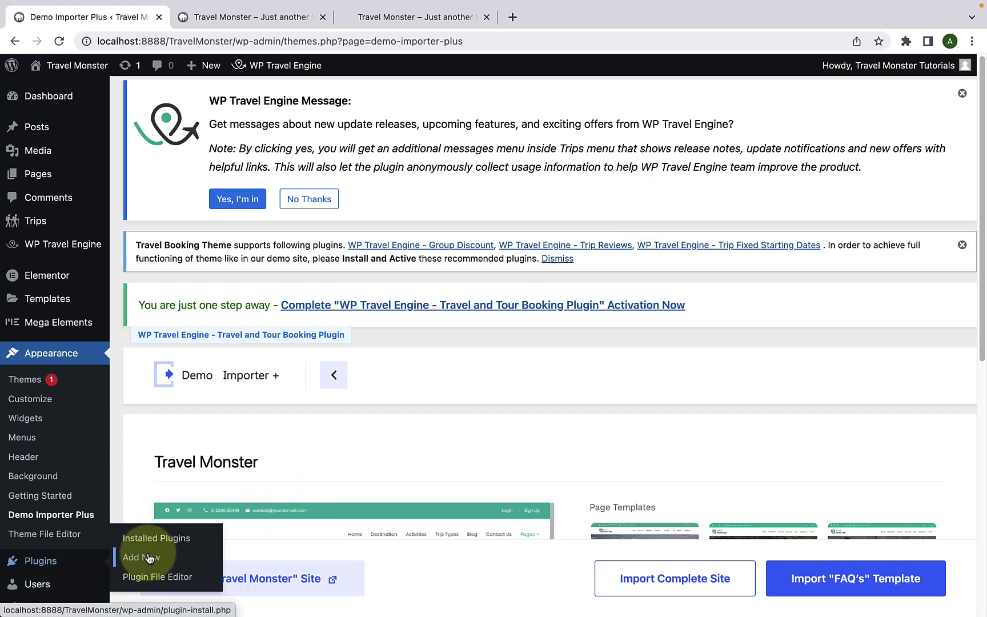
{"action": "left_click", "coordinate": [149, 558]}
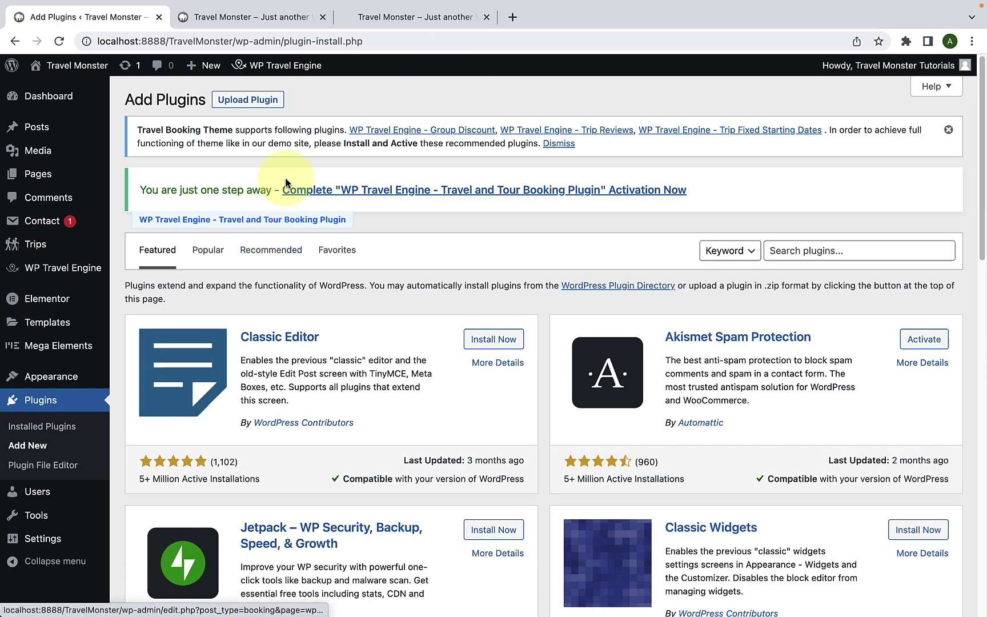
{"action": "left_click", "coordinate": [267, 102]}
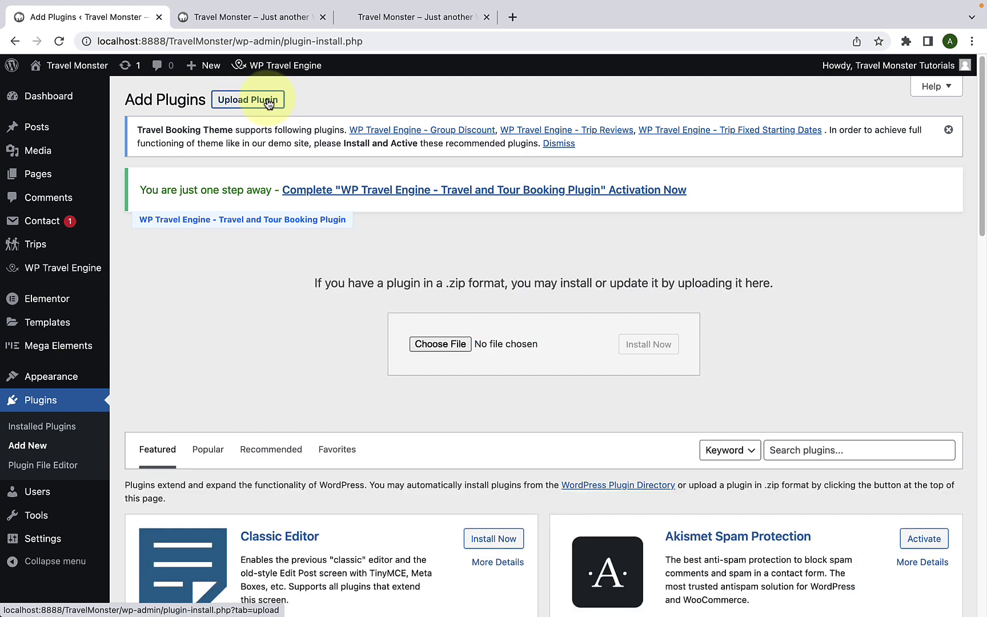
{"action": "left_click", "coordinate": [458, 348]}
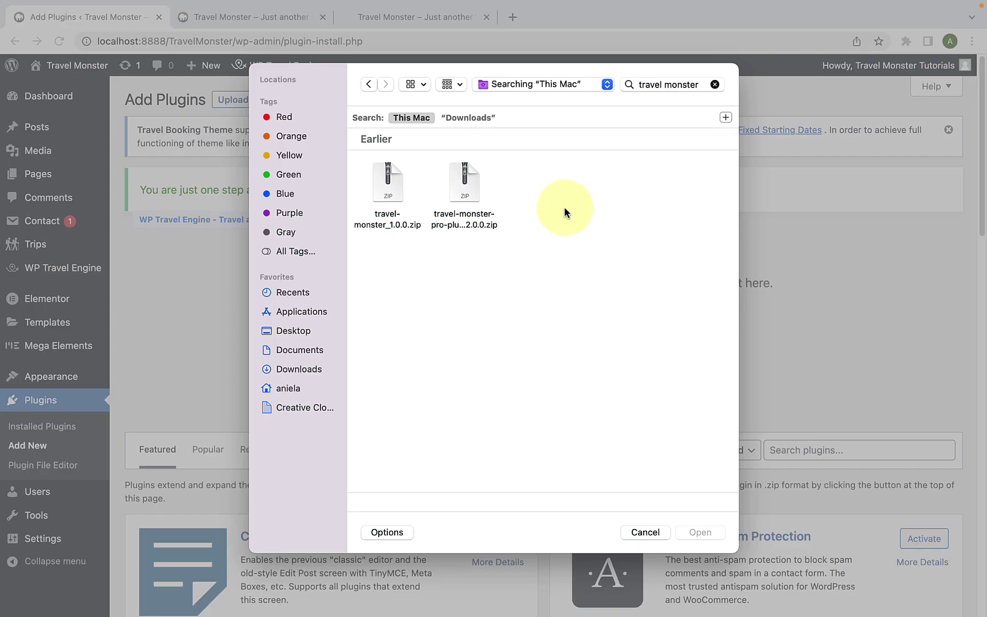
{"action": "left_click", "coordinate": [465, 184]}
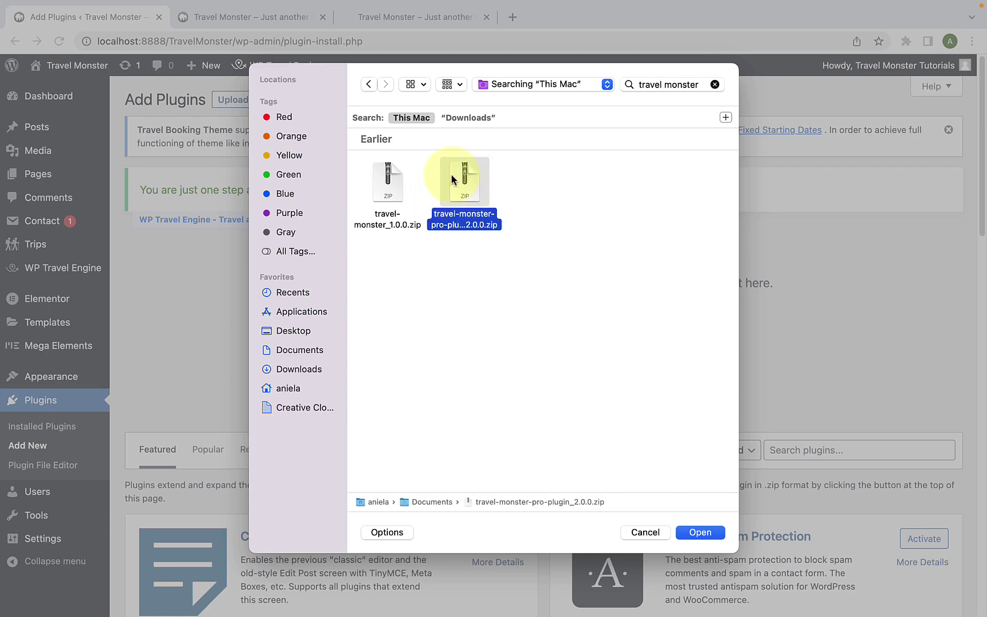
{"action": "left_click", "coordinate": [701, 532]}
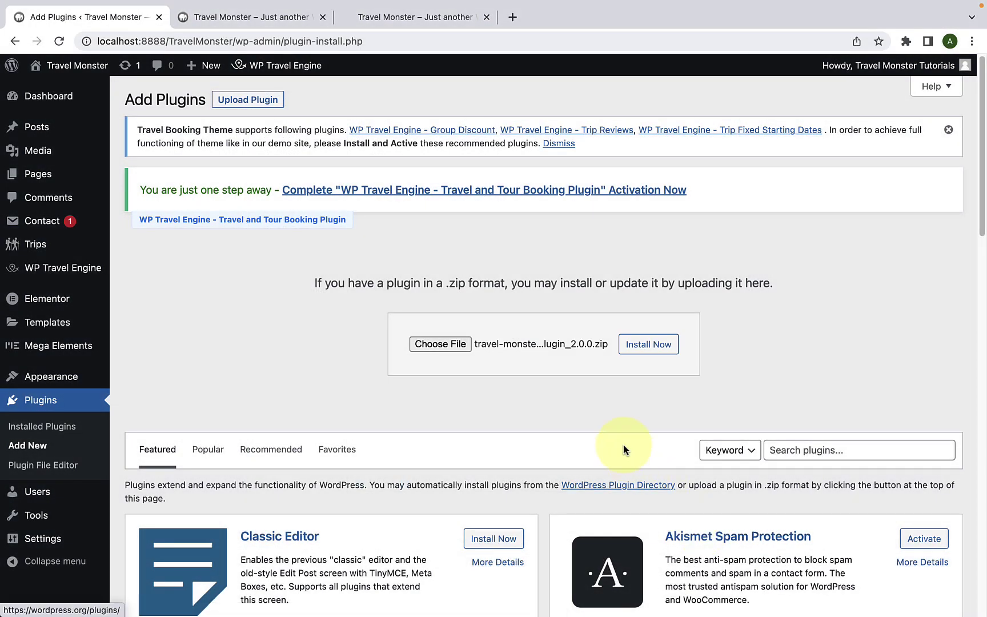
Step: Install and activate the uploaded Travel Monster Pro 2.0.0 plugin and confirm it in the Plugins list
{"action": "left_click", "coordinate": [645, 348]}
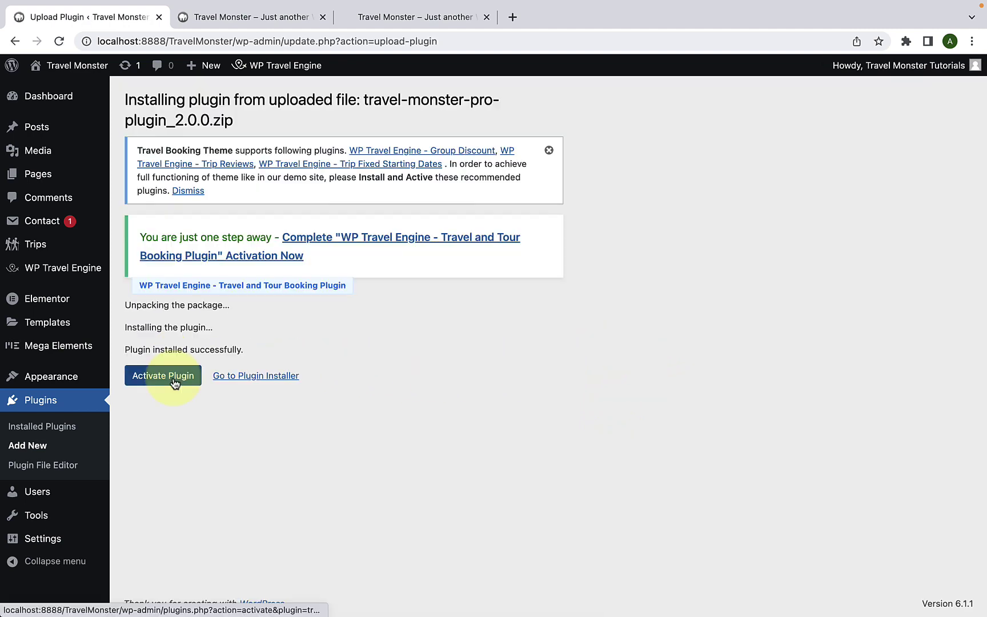
{"action": "left_click", "coordinate": [175, 383]}
{"action": "scroll", "coordinate": [176, 380], "scroll_direction": "down", "scroll_amount": 10}
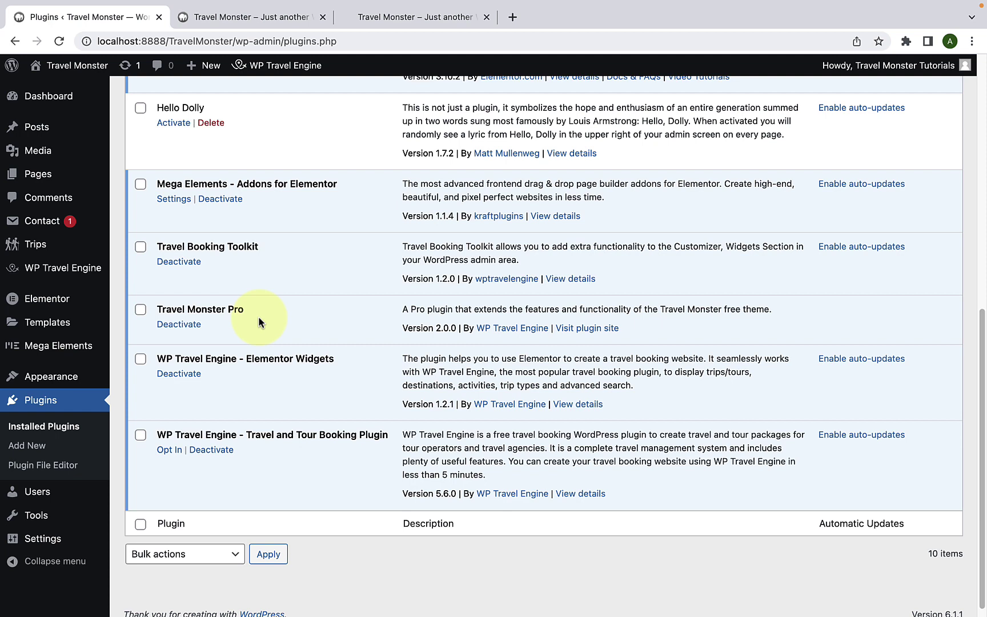
Step: Go to the Travel Monster Getting Started page under Appearance and find the license field
{"action": "mouse_move", "coordinate": [74, 378]}
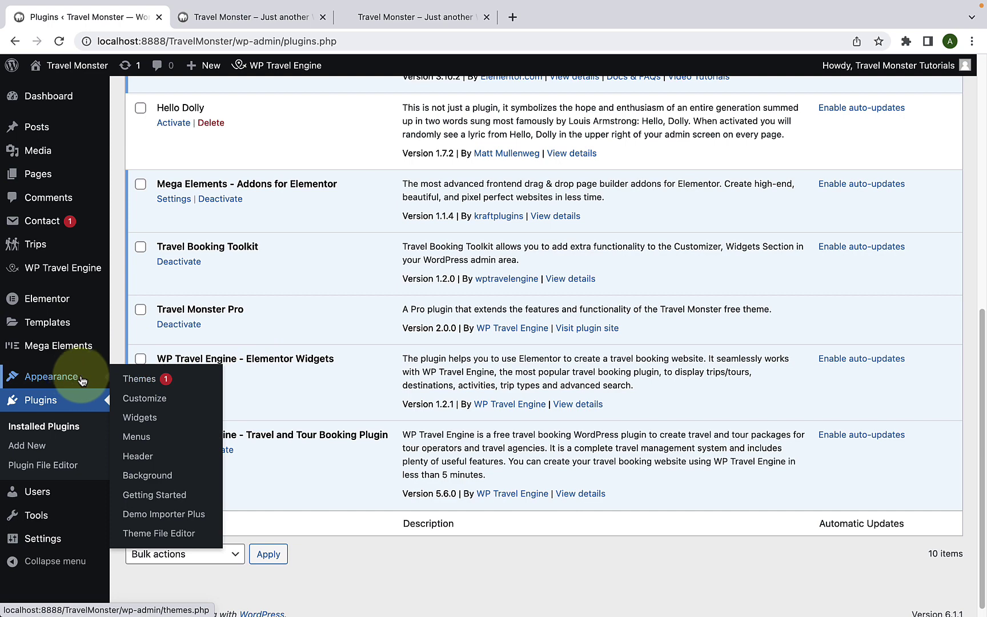
{"action": "left_click", "coordinate": [165, 501]}
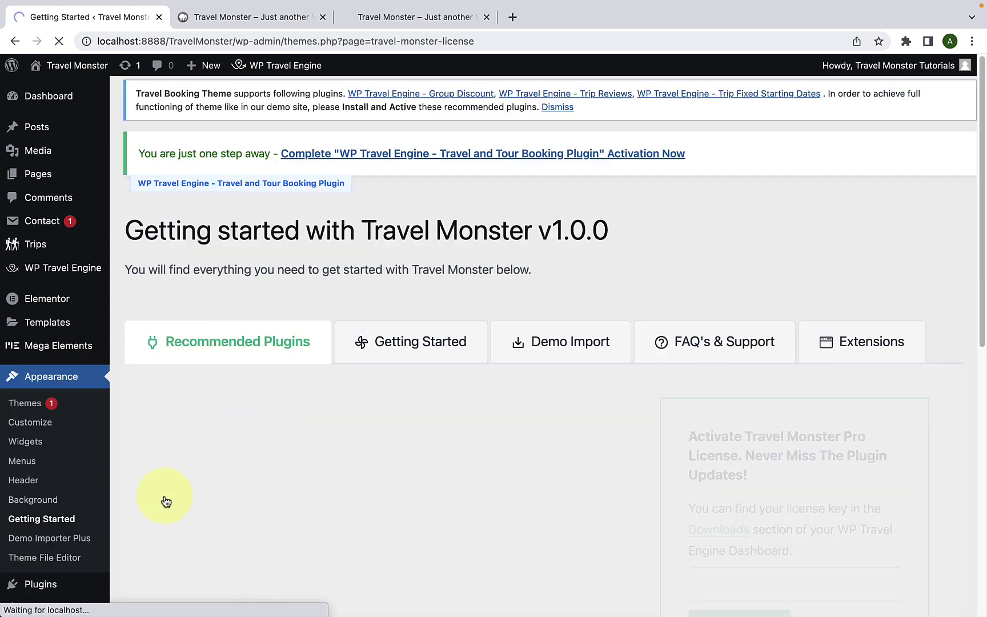
{"action": "scroll", "coordinate": [532, 517], "scroll_direction": "down", "scroll_amount": 2}
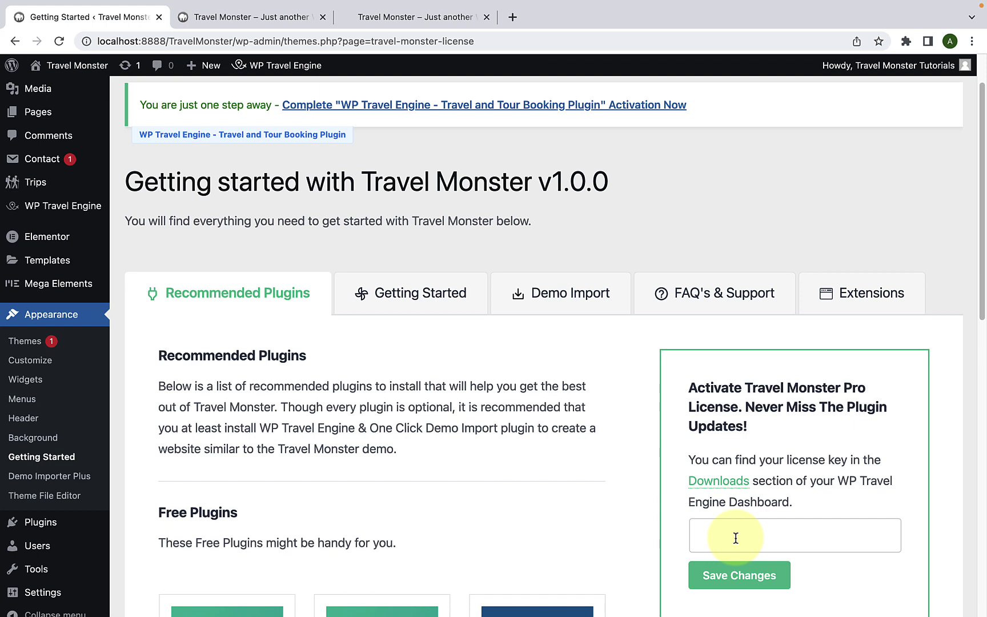
Step: Paste the Pro license key, save it, and activate the license
{"action": "left_click", "coordinate": [736, 537]}
{"action": "key", "text": "super+v"}
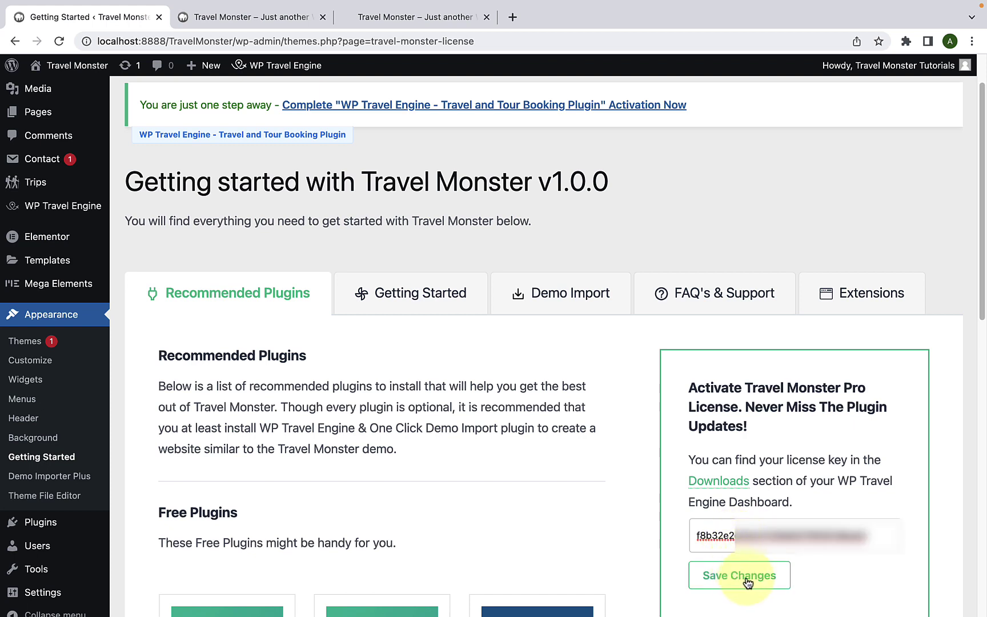
{"action": "left_click", "coordinate": [747, 582]}
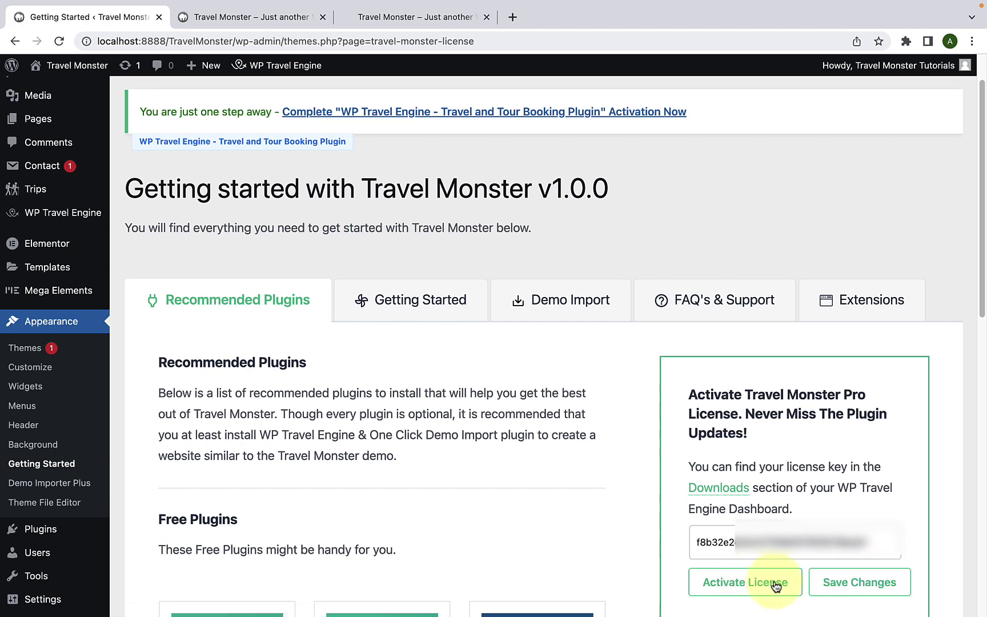
{"action": "left_click", "coordinate": [775, 583]}
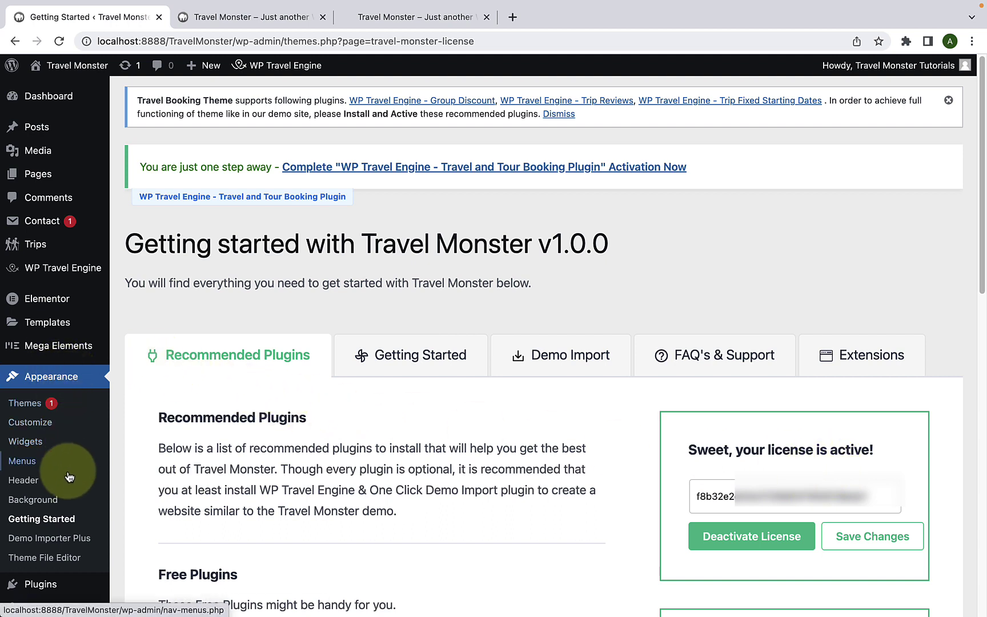
Step: Return to Demo Importer Plus and scroll down to the Trekking Go., Funky and Fine Wine cards
{"action": "left_click", "coordinate": [75, 542]}
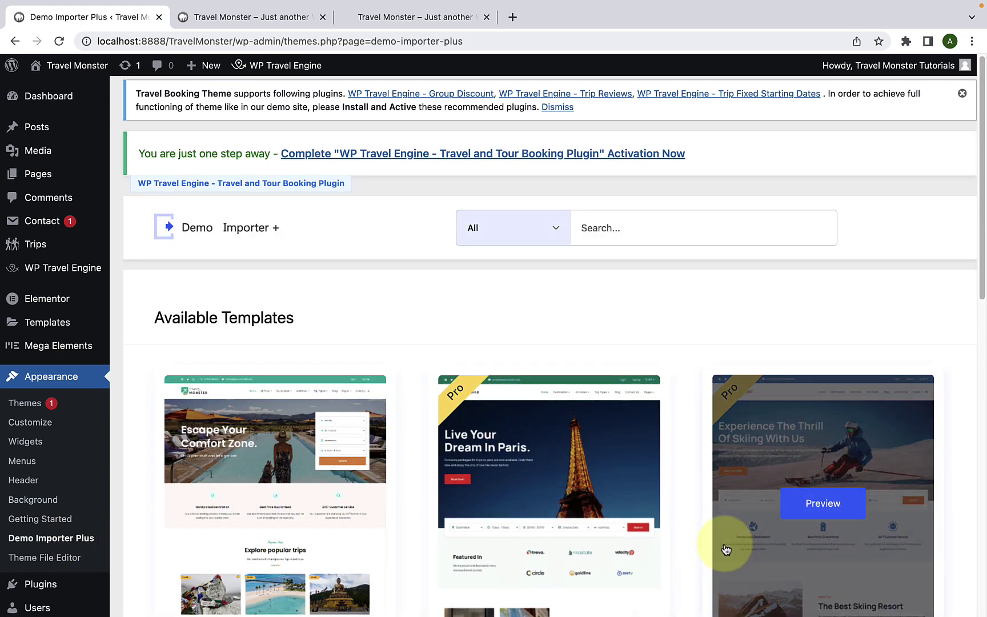
{"action": "scroll", "coordinate": [722, 550], "scroll_direction": "down", "scroll_amount": 7}
{"action": "scroll", "coordinate": [378, 520], "scroll_direction": "down", "scroll_amount": 2}
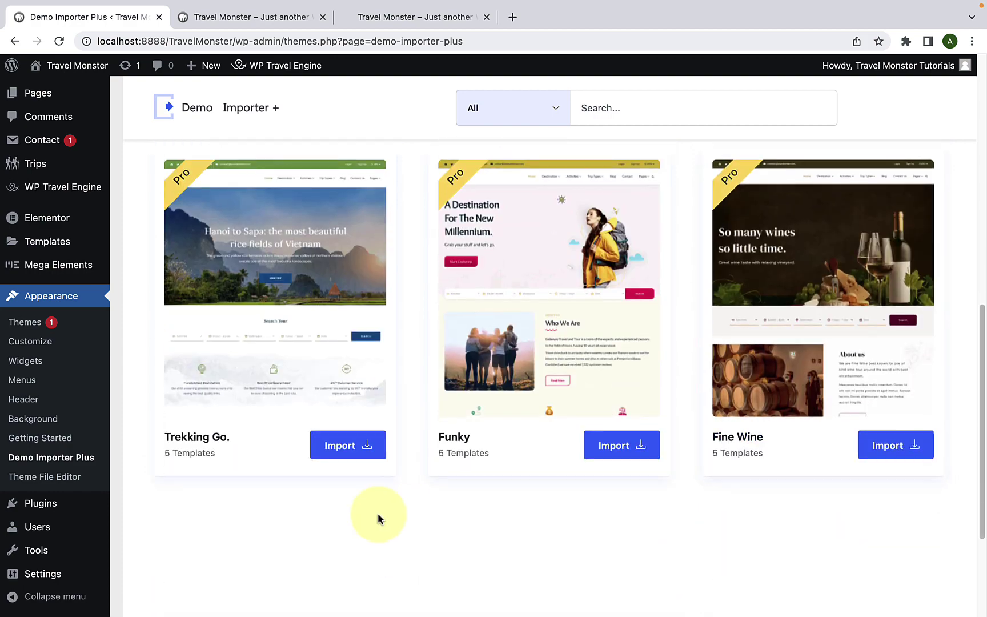
{"action": "scroll", "coordinate": [379, 520], "scroll_direction": "up", "scroll_amount": 8}
{"action": "scroll", "coordinate": [379, 520], "scroll_direction": "down", "scroll_amount": 7}
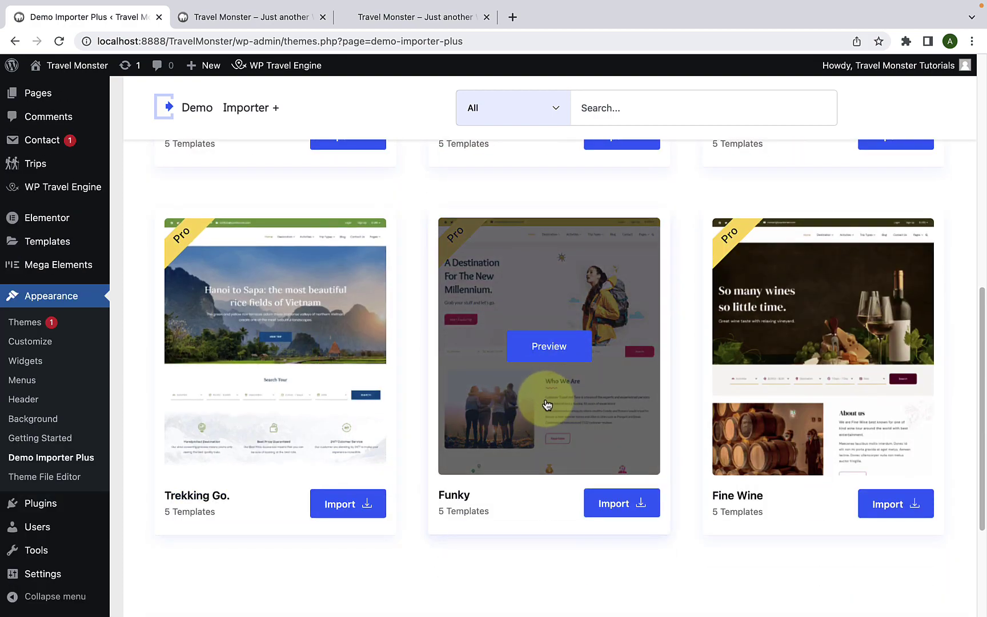
Step: Preview the Funky demo in a new tab, scroll through it, then go back to Demo Importer Plus
{"action": "left_click", "coordinate": [564, 354]}
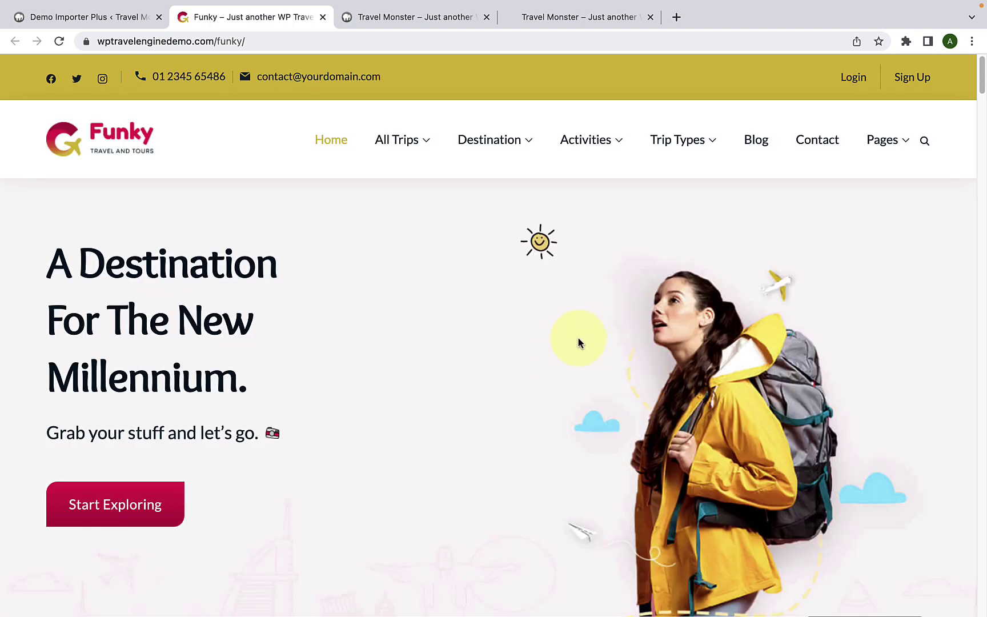
{"action": "scroll", "coordinate": [576, 337], "scroll_direction": "down", "scroll_amount": 20}
{"action": "scroll", "coordinate": [579, 342], "scroll_direction": "down", "scroll_amount": 20}
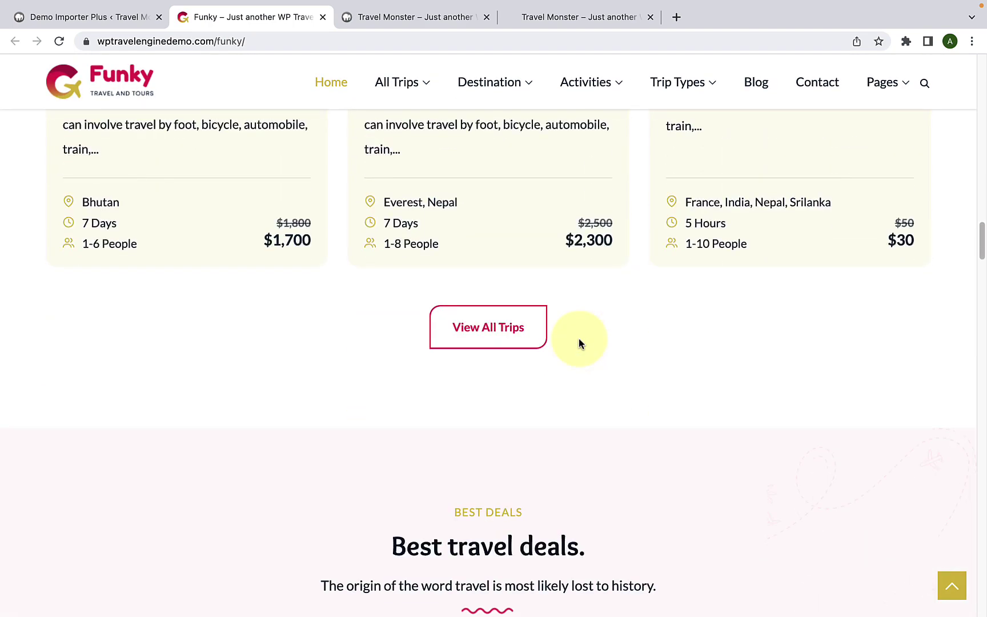
{"action": "scroll", "coordinate": [579, 339], "scroll_direction": "down", "scroll_amount": 20}
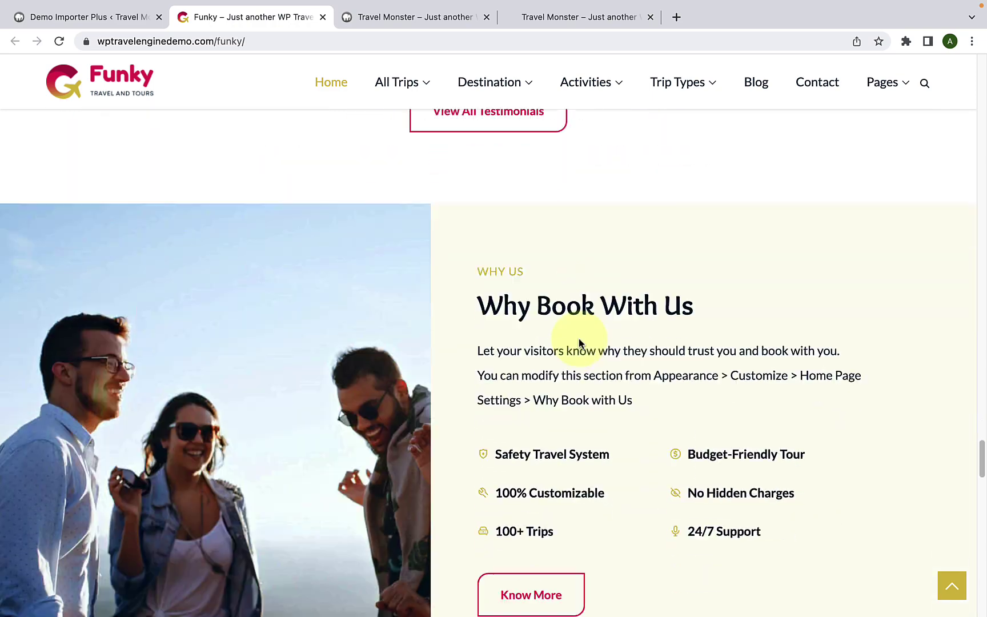
{"action": "scroll", "coordinate": [821, 522], "scroll_direction": "down", "scroll_amount": 10}
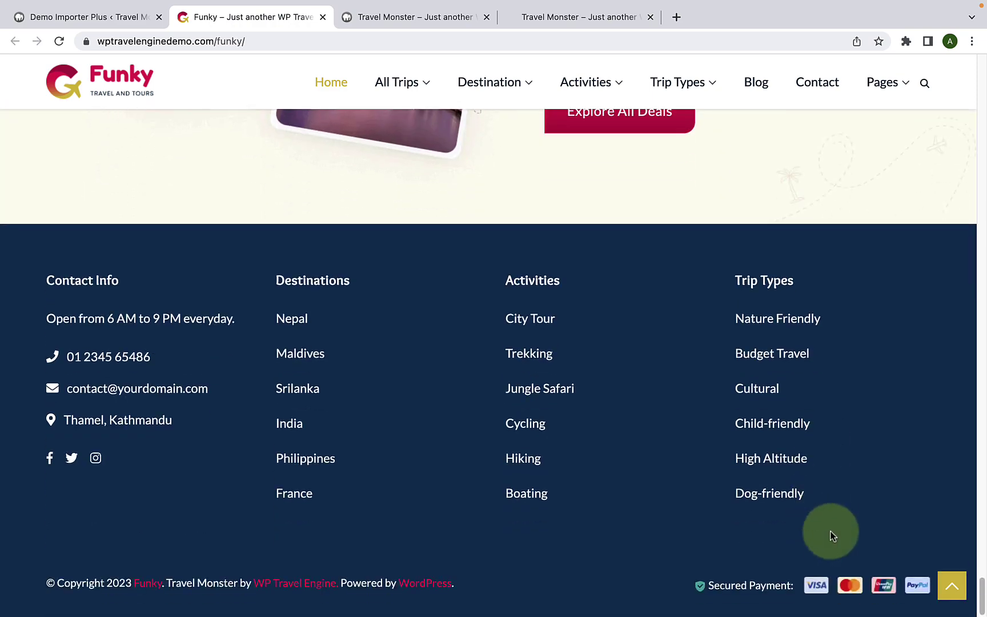
{"action": "left_click", "coordinate": [951, 585]}
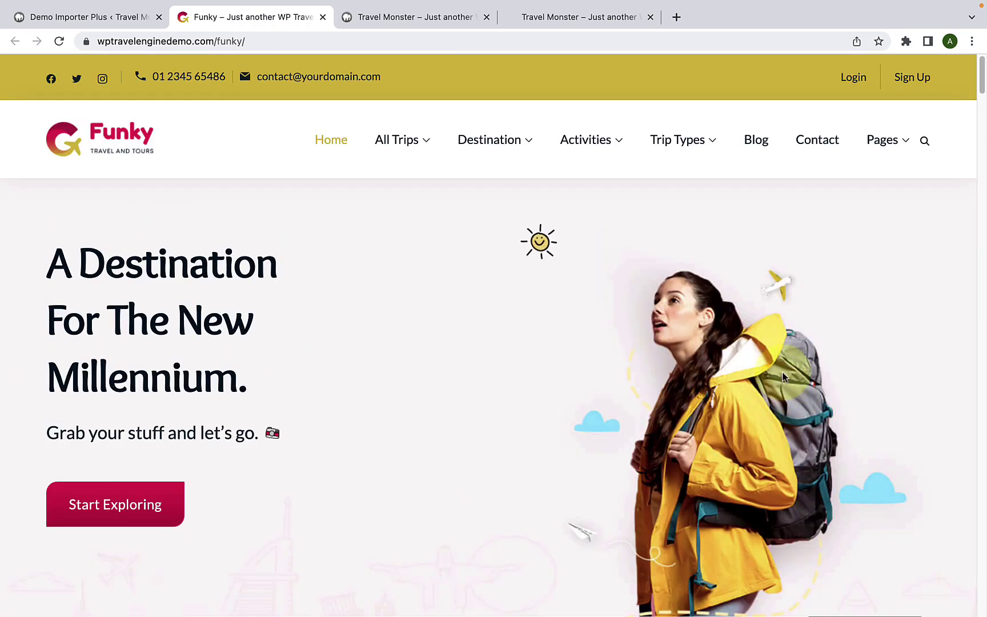
{"action": "left_click", "coordinate": [113, 23]}
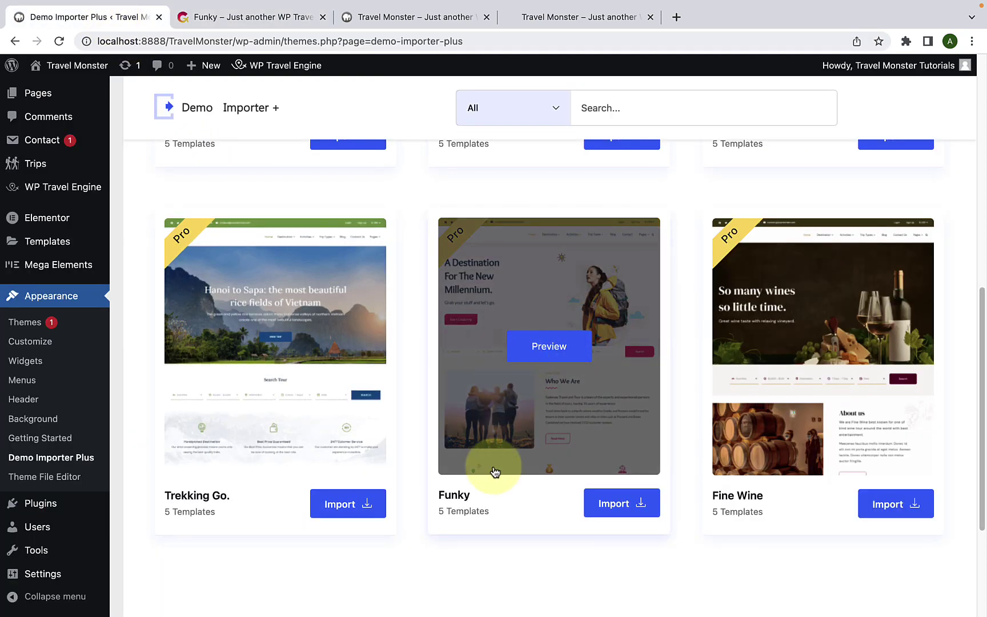
Step: Open the Funky details and preview its About Us, Our Team, Contact Us, FAQ's and Home templates
{"action": "left_click", "coordinate": [529, 519]}
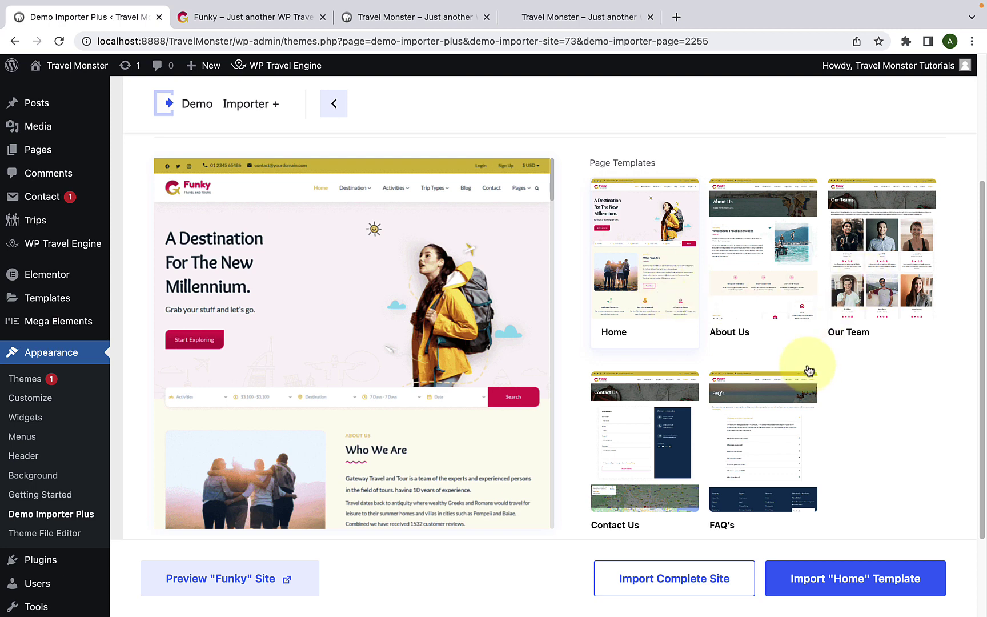
{"action": "left_click", "coordinate": [761, 299]}
{"action": "left_click", "coordinate": [851, 292]}
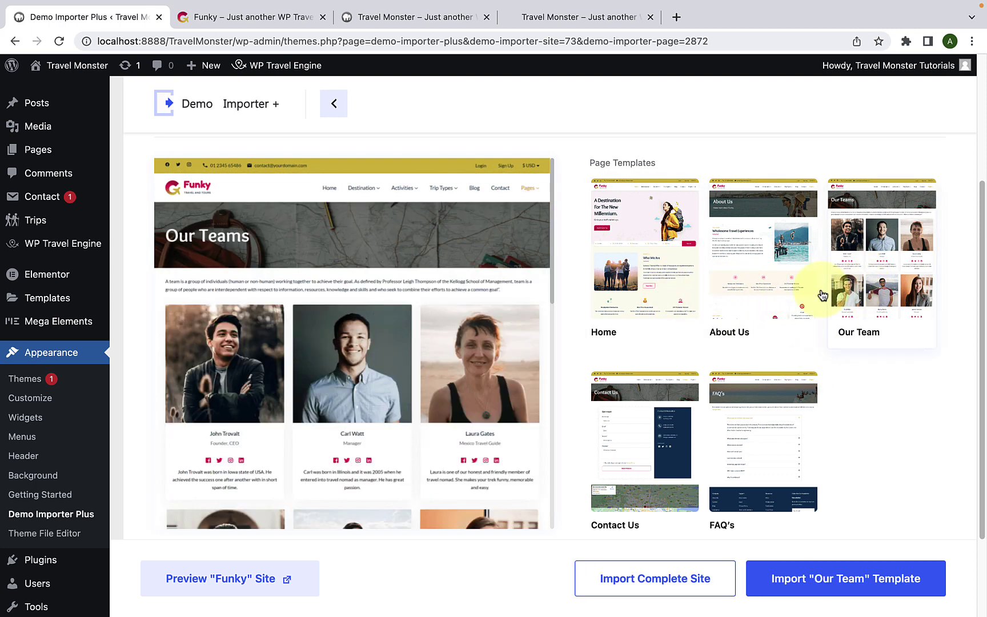
{"action": "left_click", "coordinate": [661, 293]}
{"action": "left_click", "coordinate": [677, 479]}
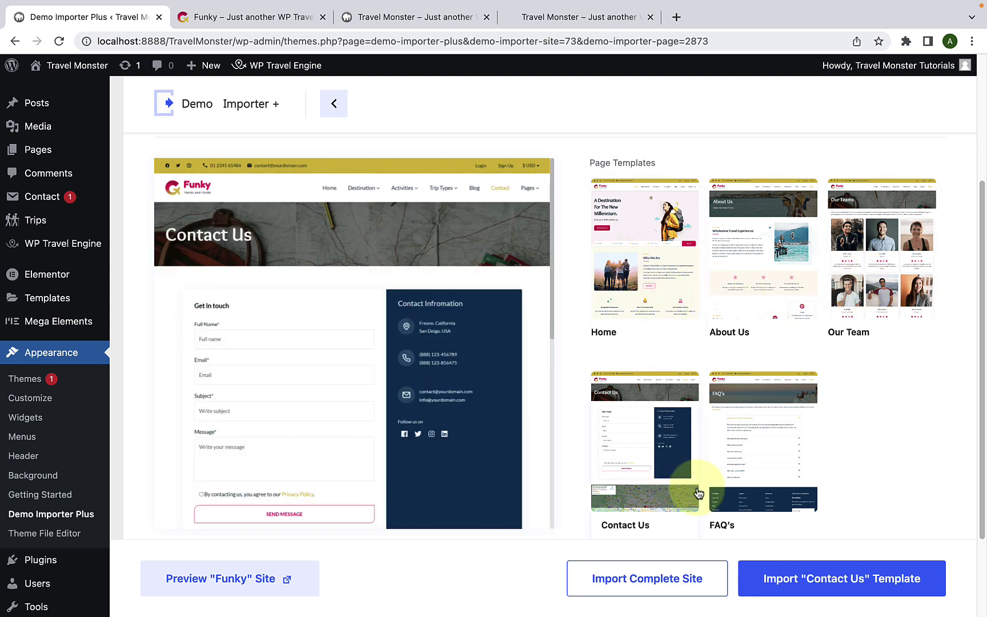
{"action": "left_click", "coordinate": [761, 471]}
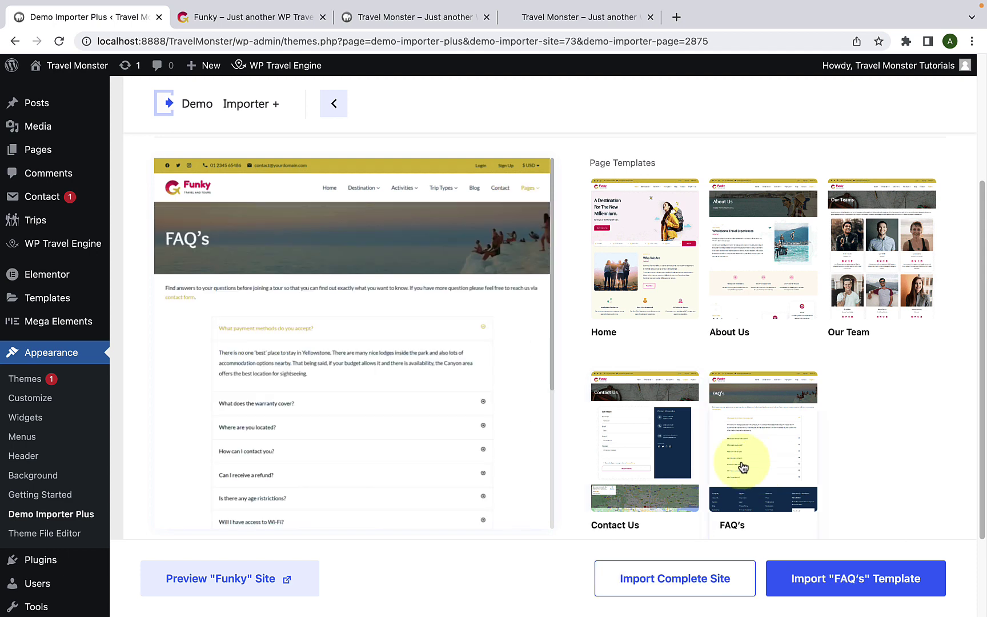
{"action": "left_click", "coordinate": [623, 285]}
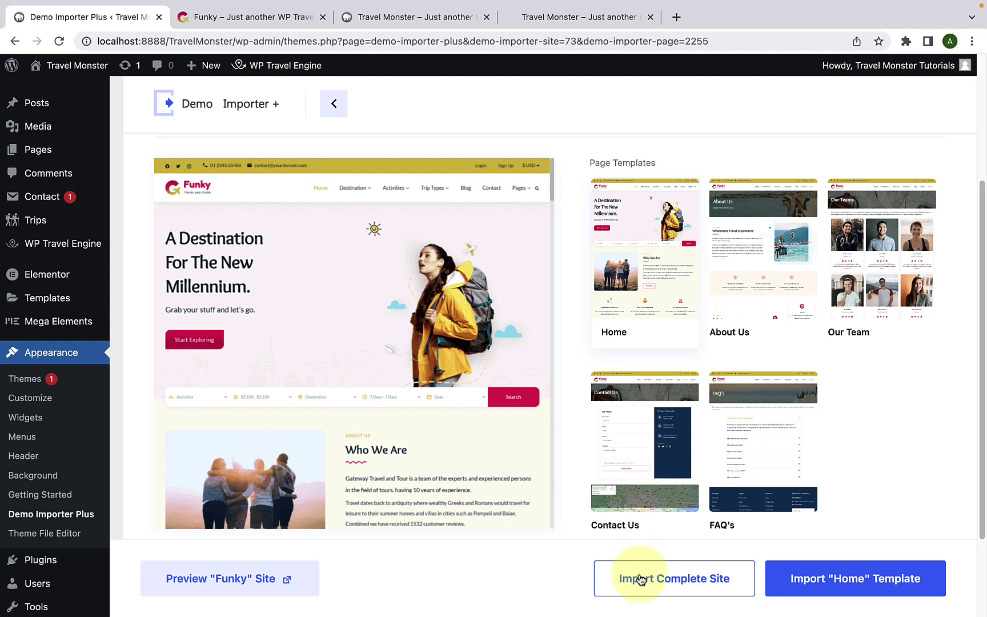
Step: Import the complete Funky site with Delete Previously Imported Site enabled
{"action": "left_click", "coordinate": [721, 591]}
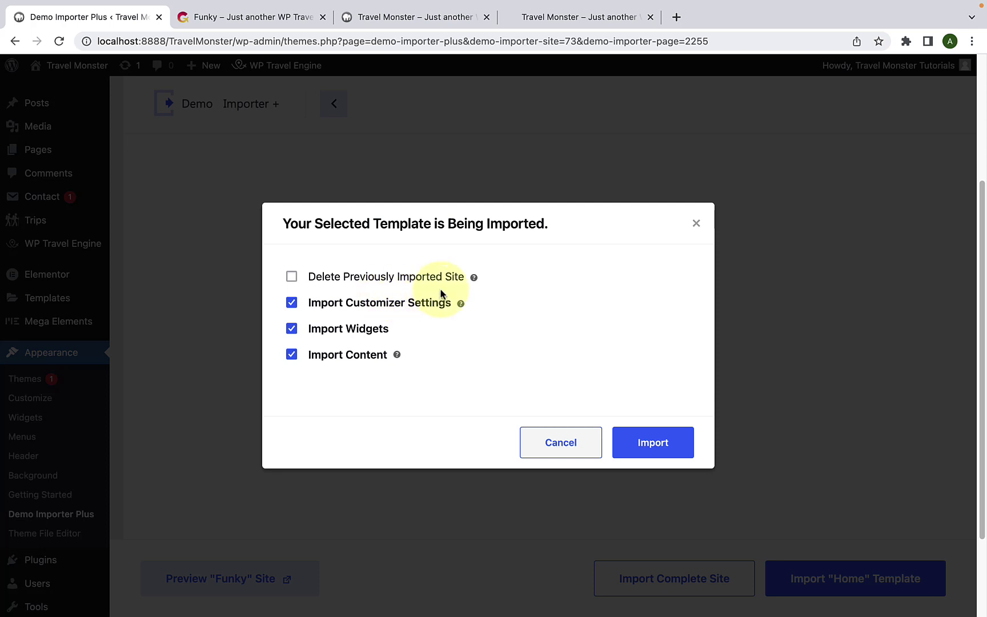
{"action": "left_click", "coordinate": [292, 277]}
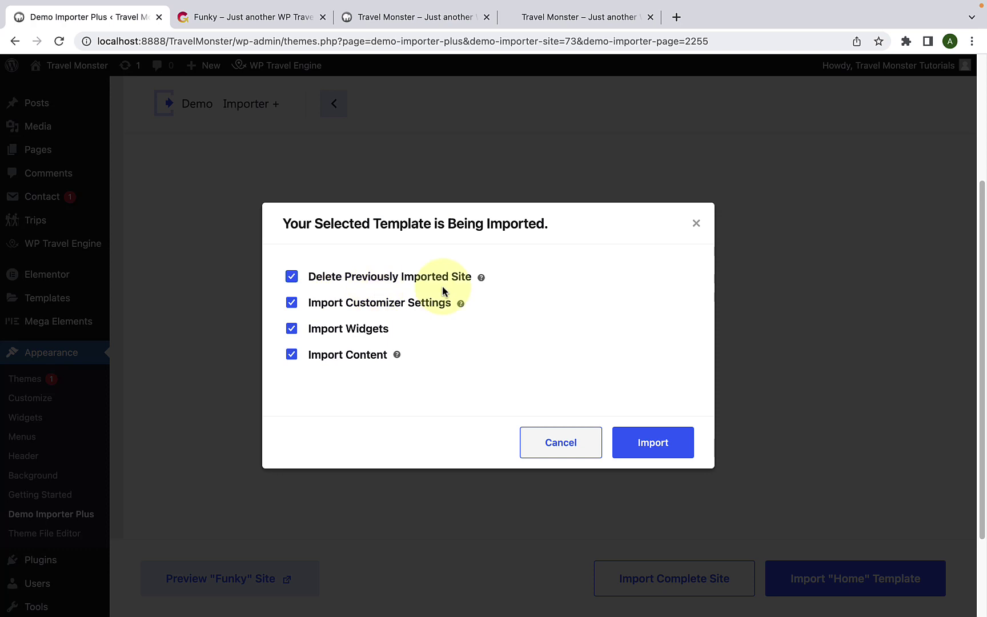
{"action": "left_click", "coordinate": [661, 444]}
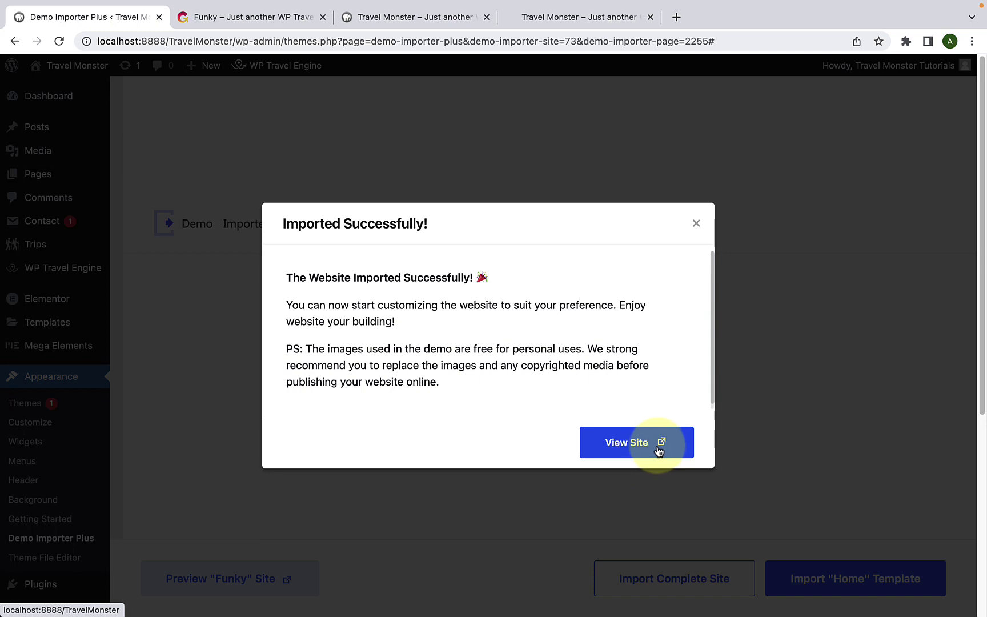
Step: Open the imported local site and scroll through its new Funky homepage
{"action": "left_click", "coordinate": [662, 443]}
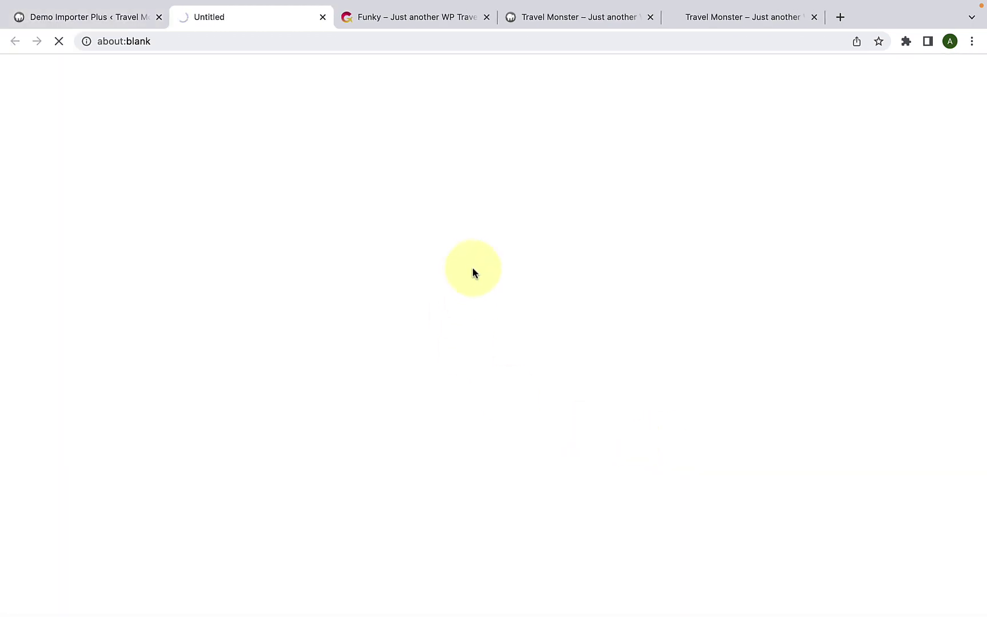
{"action": "scroll", "coordinate": [561, 332], "scroll_direction": "down", "scroll_amount": 7}
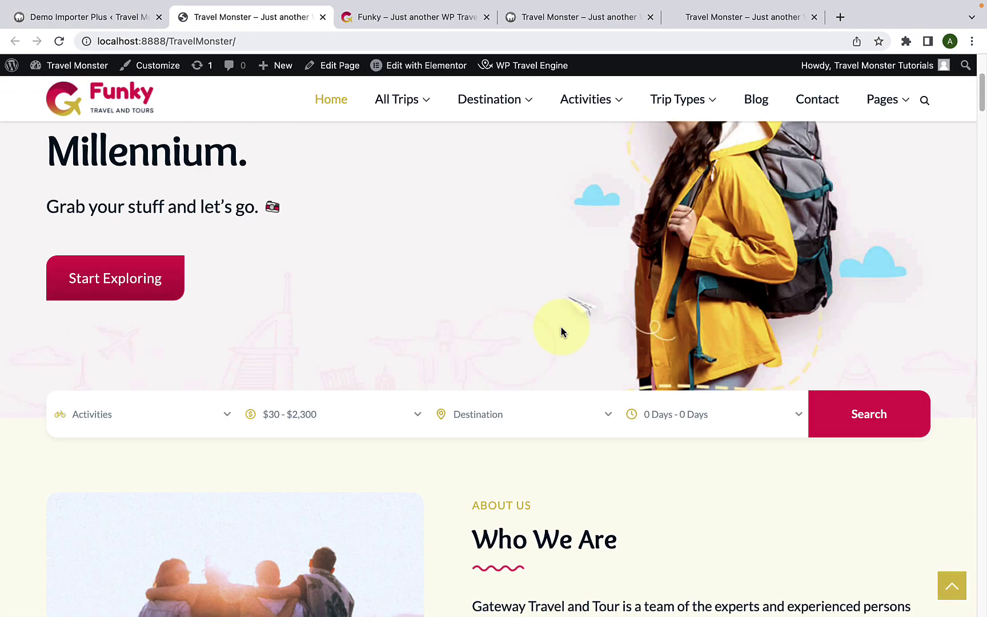
{"action": "scroll", "coordinate": [561, 331], "scroll_direction": "down", "scroll_amount": 20}
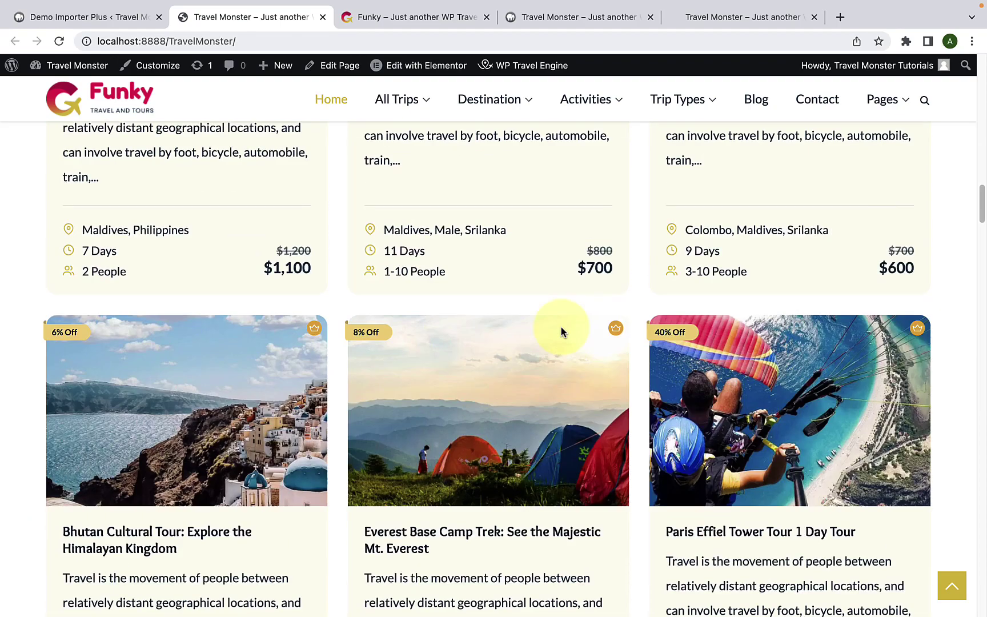
{"action": "scroll", "coordinate": [561, 331], "scroll_direction": "down", "scroll_amount": 20}
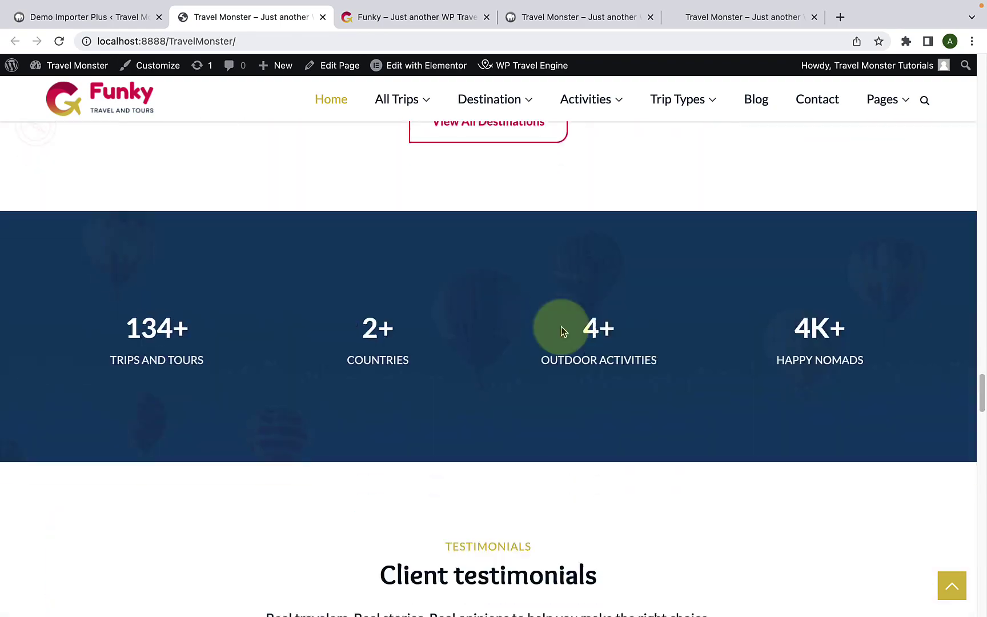
{"action": "scroll", "coordinate": [561, 332], "scroll_direction": "down", "scroll_amount": 20}
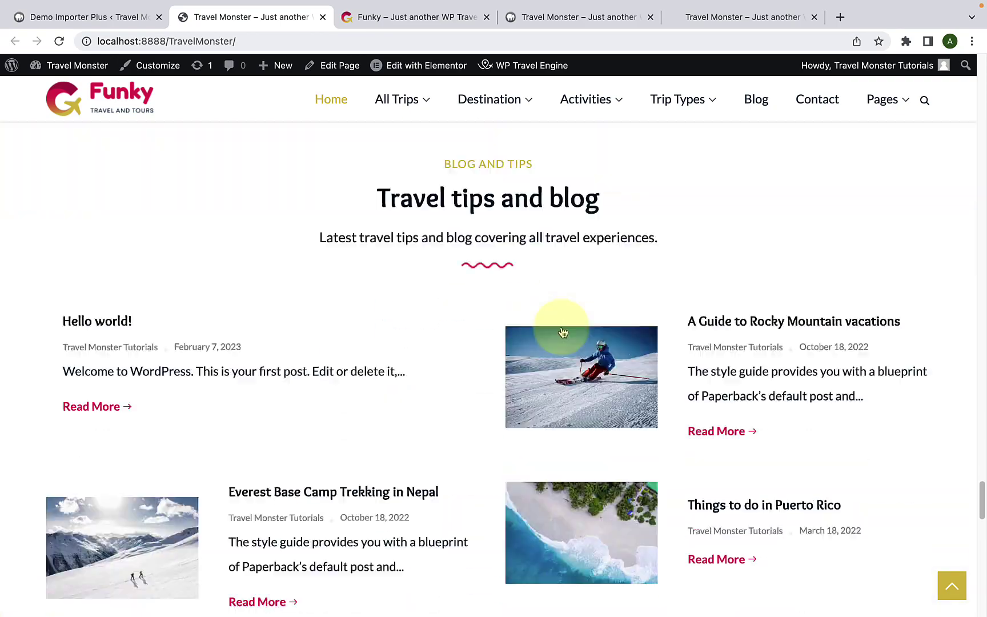
{"action": "scroll", "coordinate": [560, 326], "scroll_direction": "down", "scroll_amount": 15}
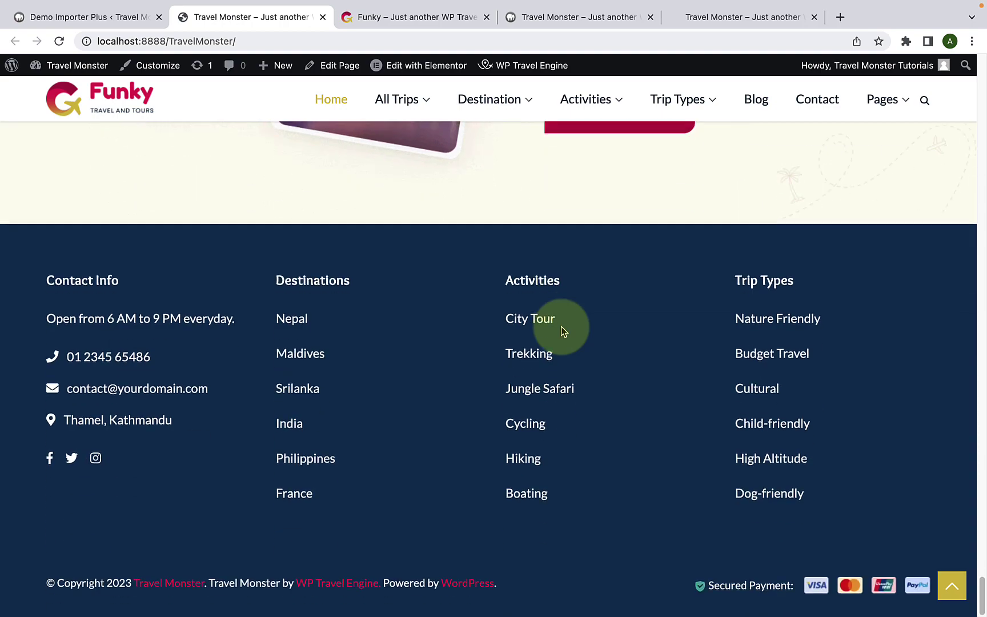
{"action": "left_click", "coordinate": [951, 586]}
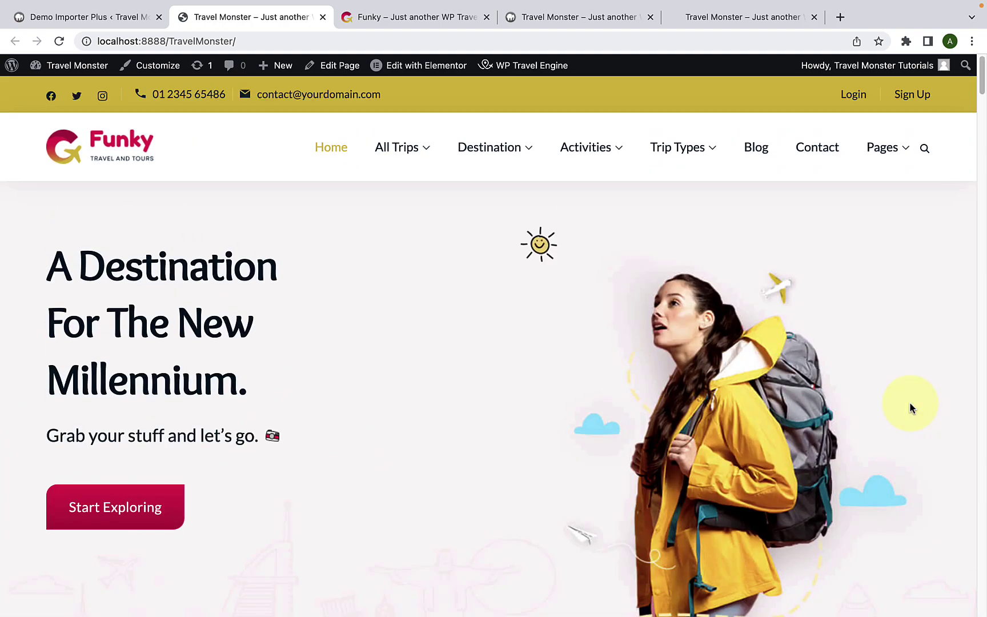
Step: Compare the homepage against the live Funky demo tab, then return to the local site
{"action": "left_click", "coordinate": [447, 21]}
{"action": "scroll", "coordinate": [555, 384], "scroll_direction": "down", "scroll_amount": 5}
{"action": "scroll", "coordinate": [550, 379], "scroll_direction": "up", "scroll_amount": 5}
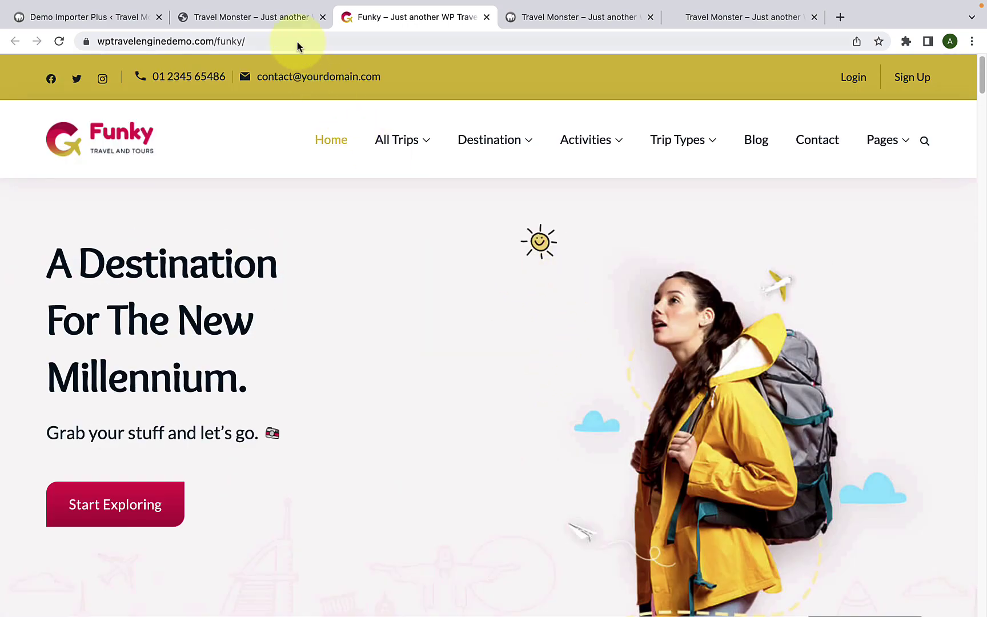
{"action": "left_click", "coordinate": [296, 19]}
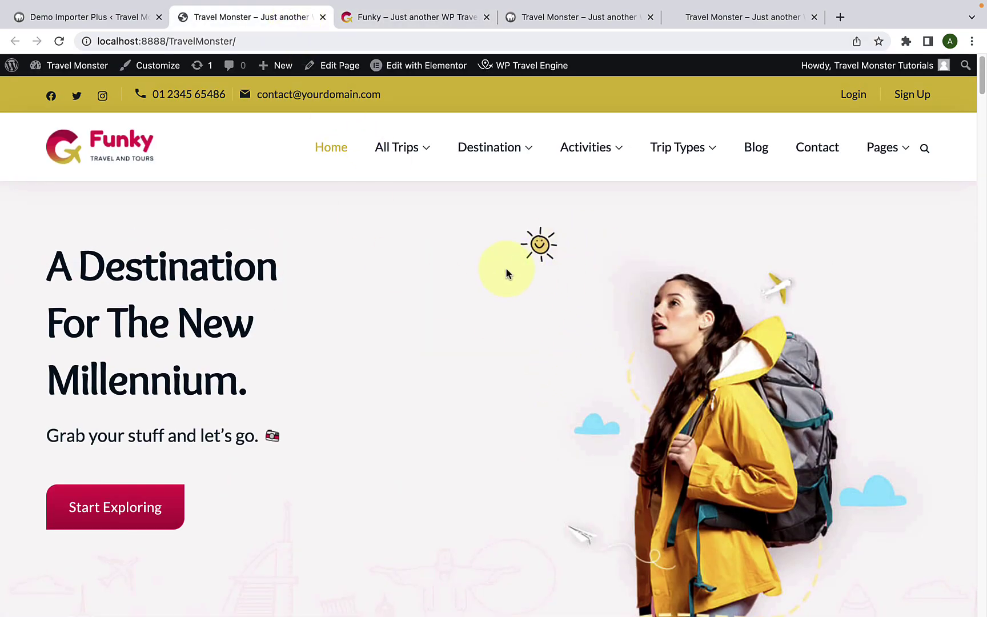